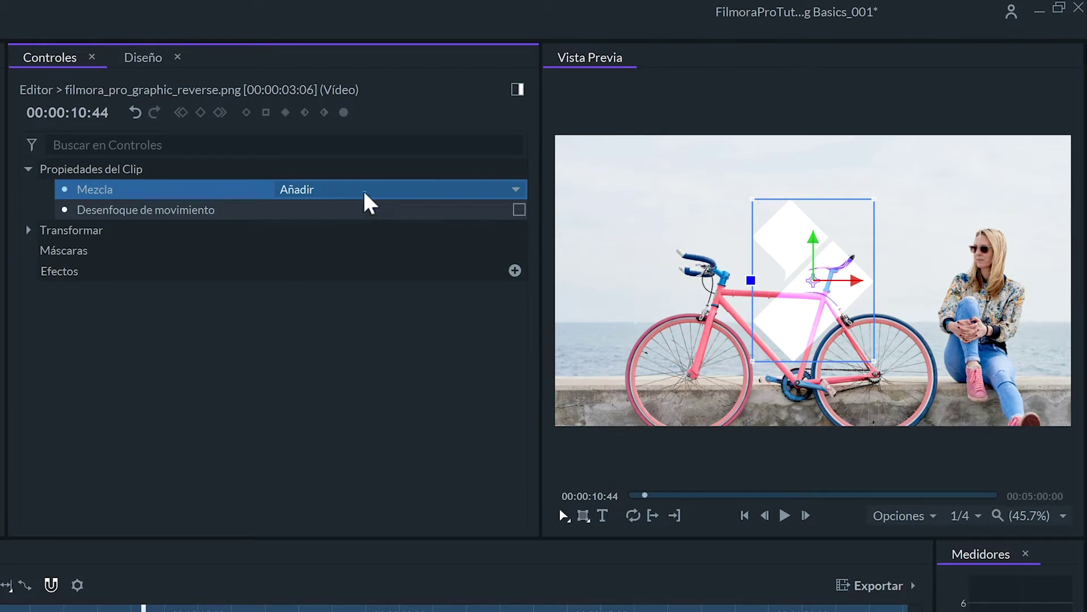
# Try the graphic clip's blend modes one after another, including Color, Sobreexponer color, Diferencia, Exclusión, Tono and Saturación
pyautogui.click(372, 261)
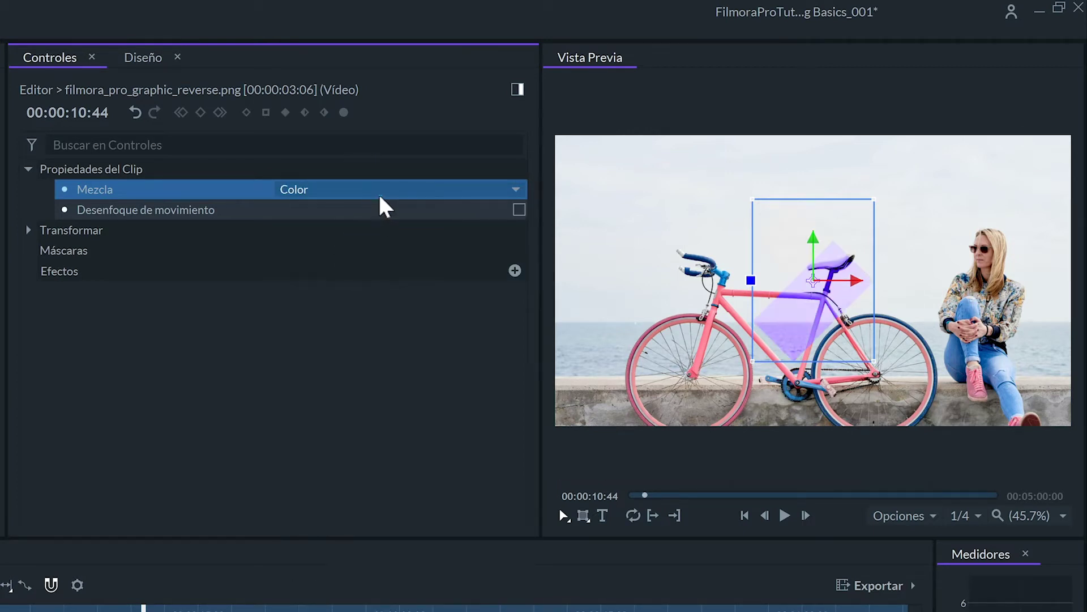
pyautogui.scroll(-1, 380, 196)
pyautogui.scroll(-1, 385, 207)
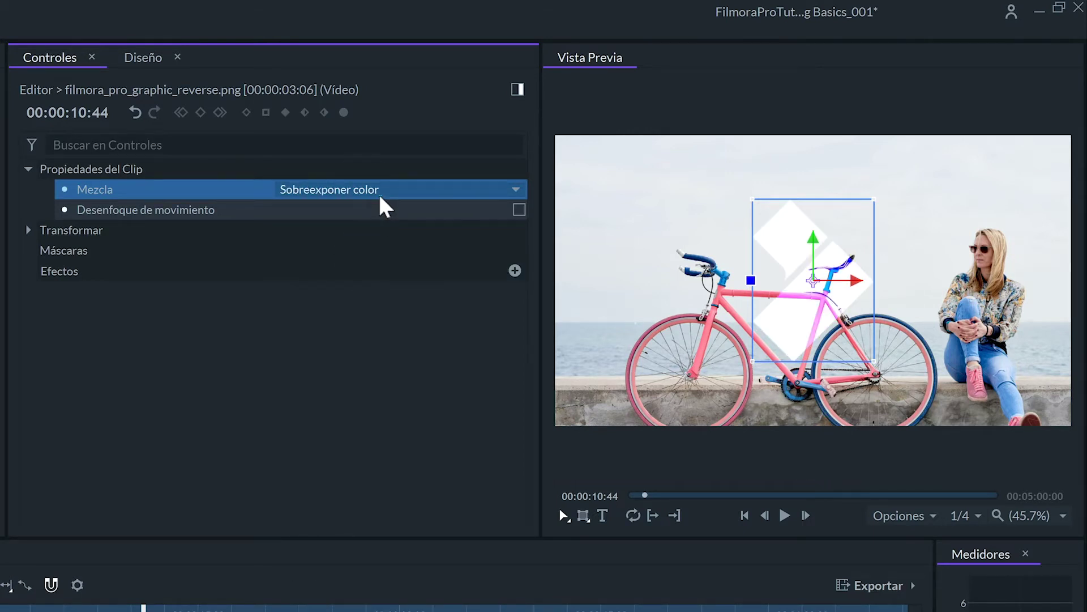
pyautogui.scroll(-2, 380, 197)
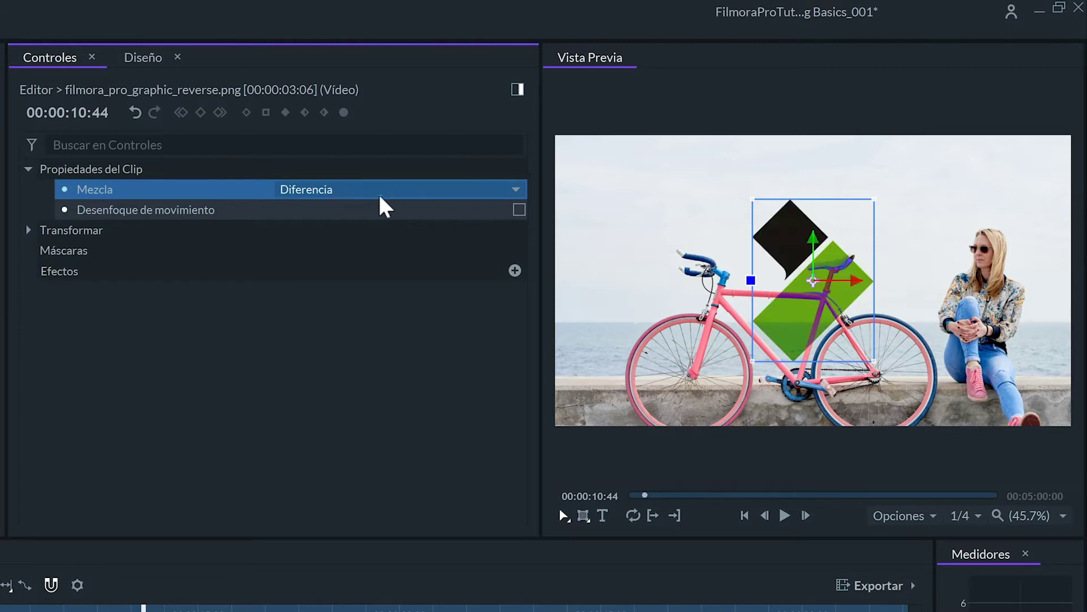
pyautogui.scroll(-3, 384, 208)
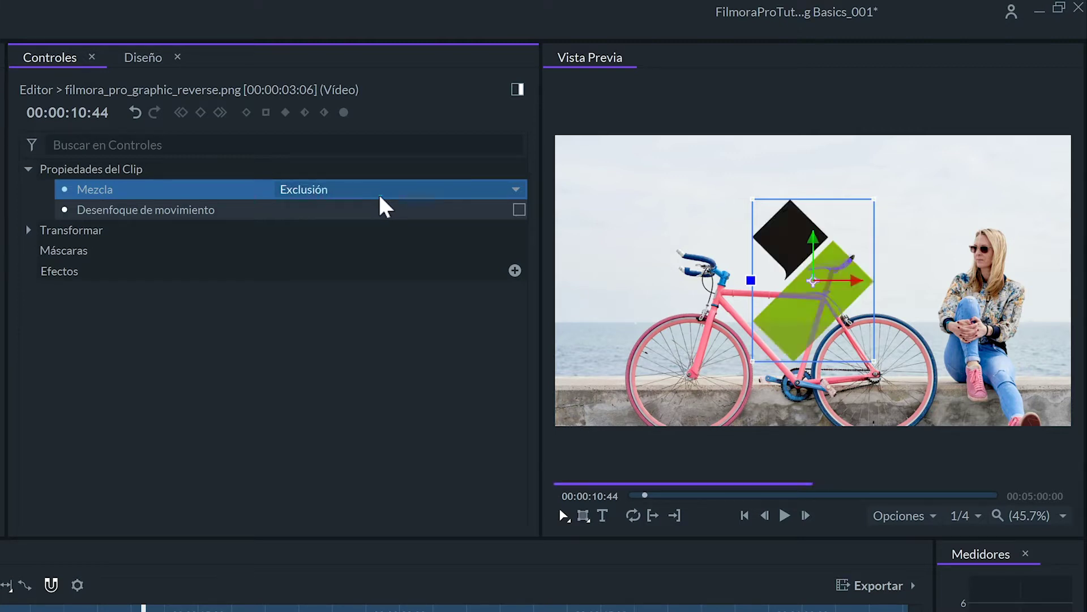
pyautogui.scroll(-1, 384, 207)
pyautogui.scroll(-1, 384, 208)
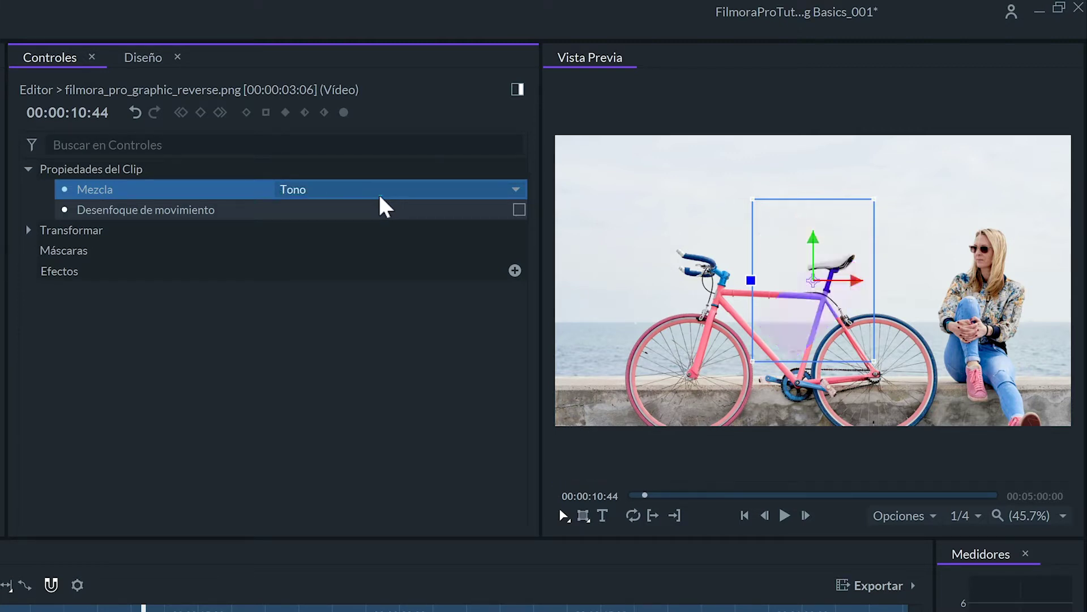
pyautogui.scroll(-2, 385, 207)
pyautogui.scroll(-1, 385, 207)
pyautogui.scroll(-1, 385, 207)
pyautogui.scroll(-1, 385, 207)
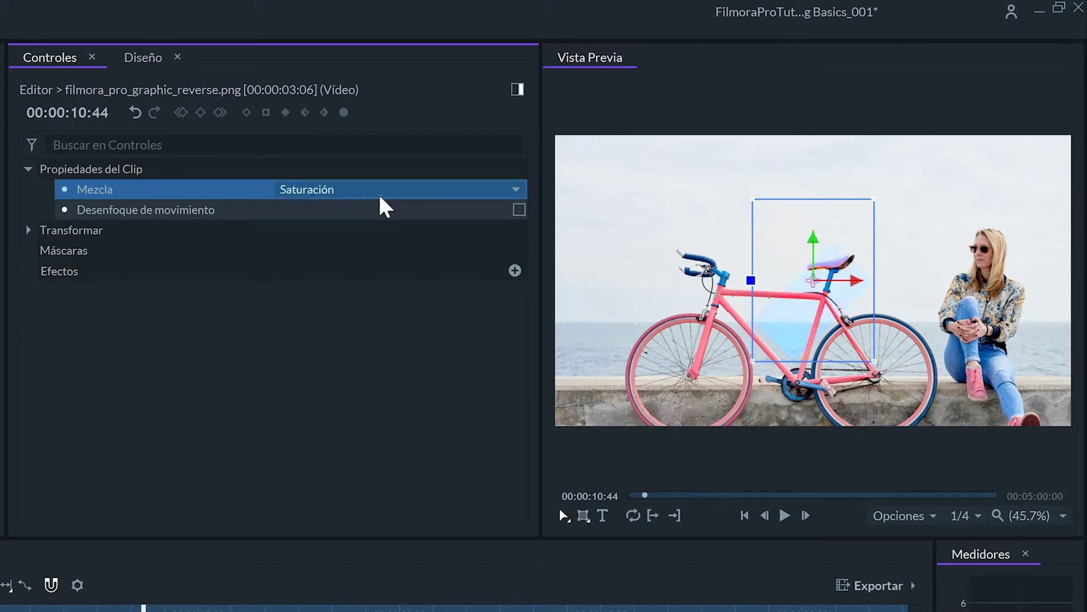
pyautogui.scroll(-1, 385, 207)
pyautogui.scroll(-1, 385, 207)
pyautogui.scroll(-1, 384, 207)
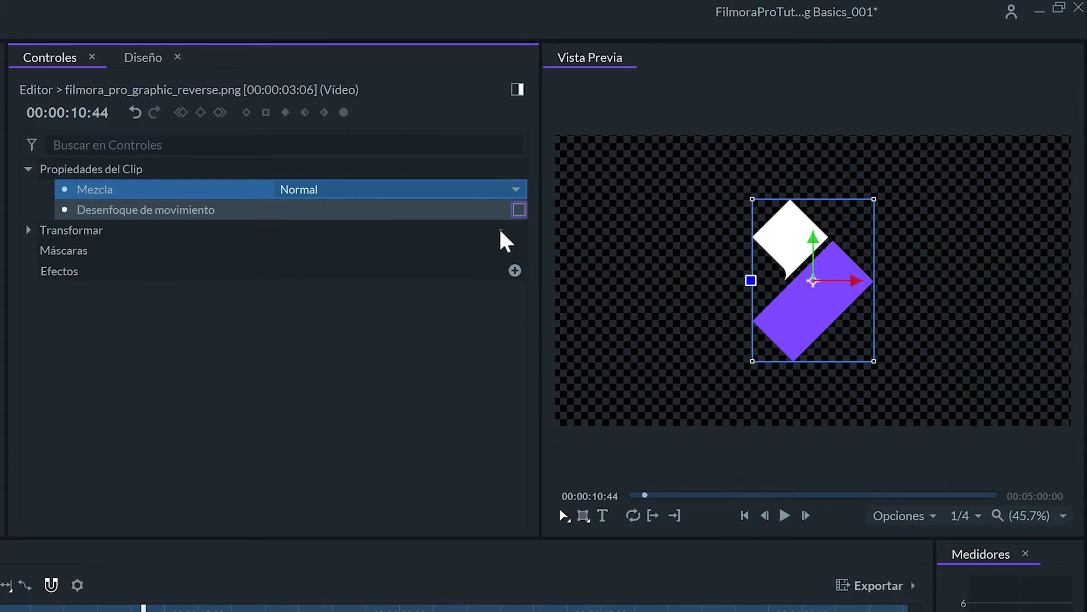
# Turn motion blur on for the graphic clip and back off
pyautogui.click(517, 211)
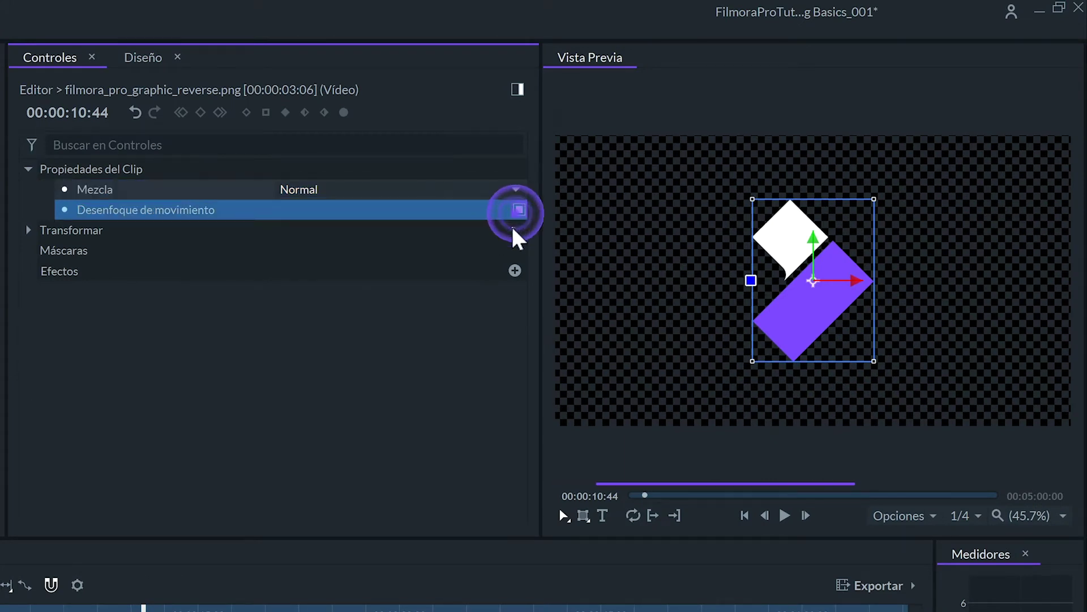
pyautogui.click(519, 211)
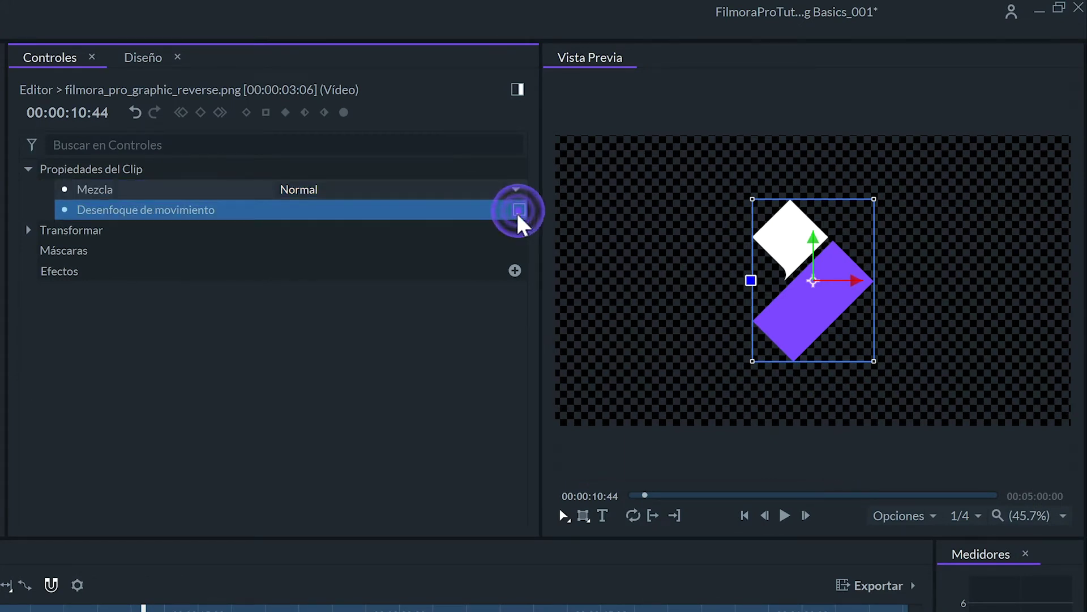
# Expand the graphic clip's transform properties and set its anchor point to 288.0, 10.0
pyautogui.click(27, 229)
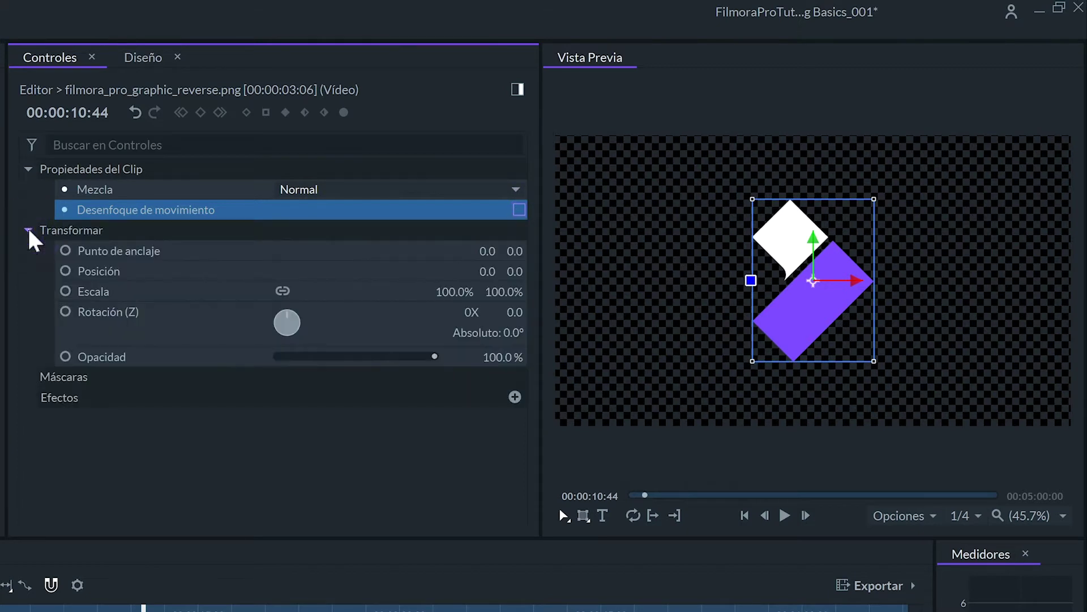
pyautogui.click(67, 230)
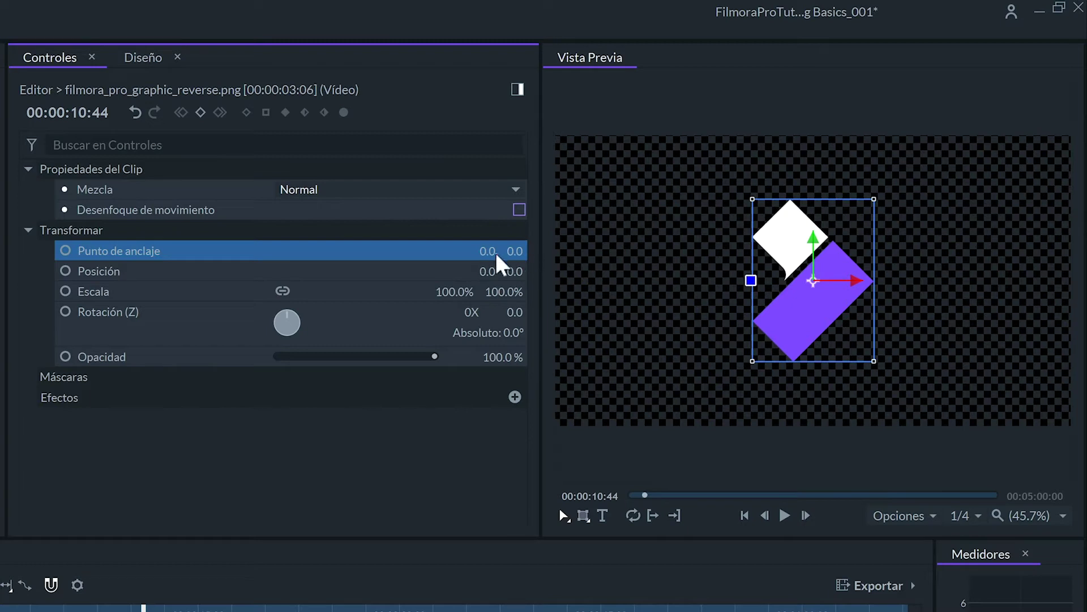
pyautogui.moveTo(486, 253); pyautogui.dragTo(514, 248)
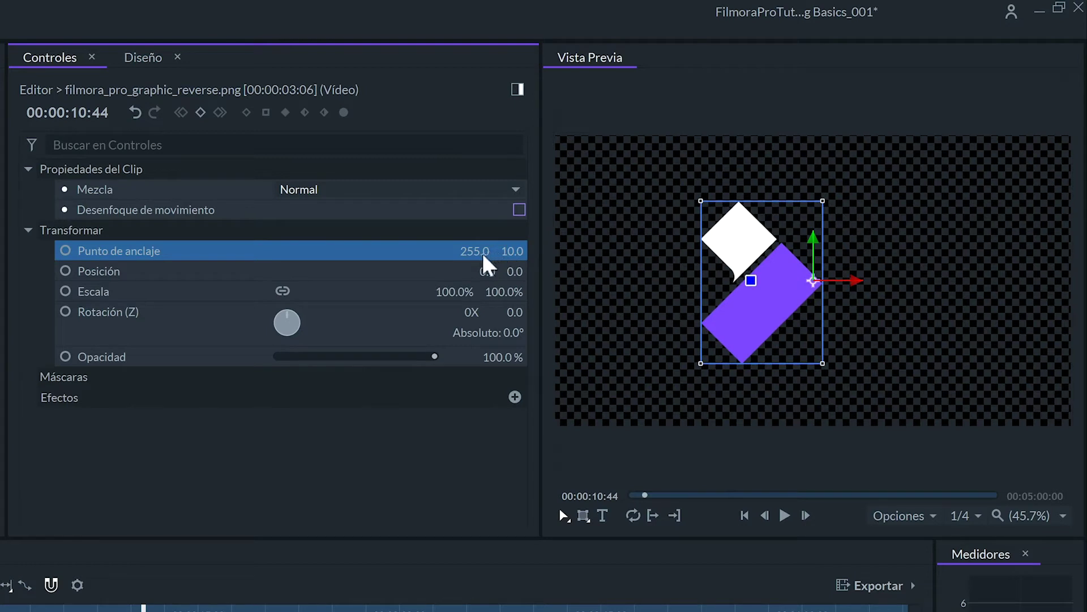
pyautogui.moveTo(474, 253); pyautogui.dragTo(473, 253)
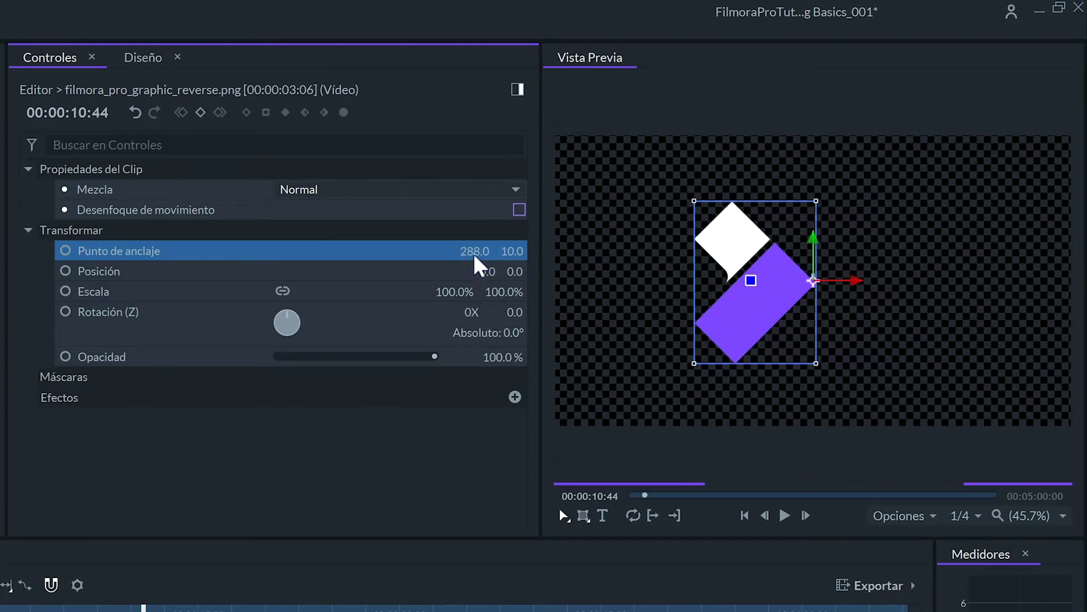
# Move the graphic around the canvas, ending at position 663.0, 223.4
pyautogui.click(419, 273)
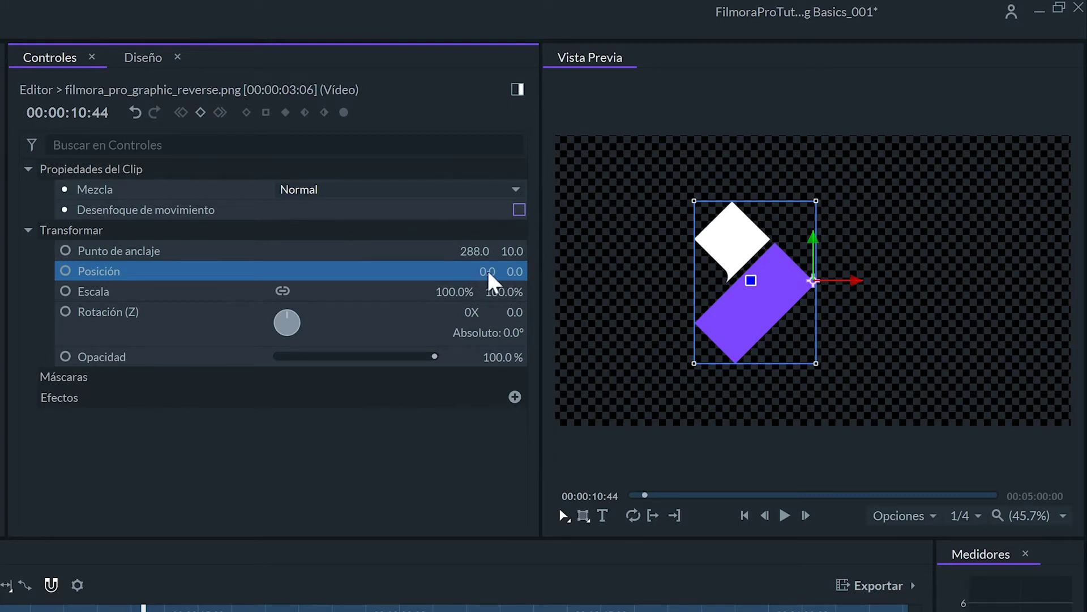
pyautogui.moveTo(488, 271); pyautogui.dragTo(1080, 277)
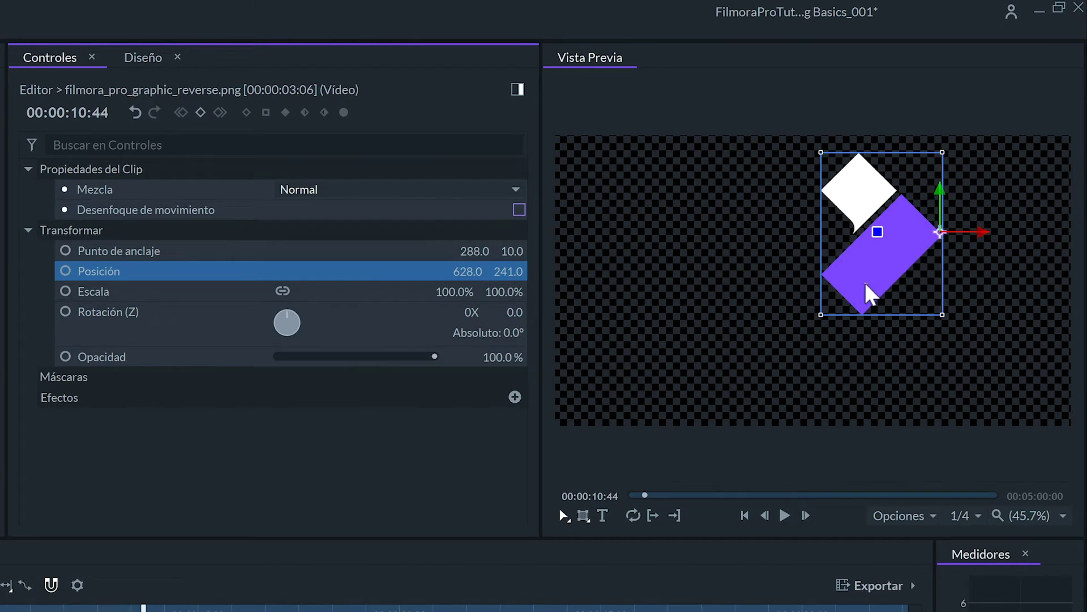
pyautogui.moveTo(870, 277); pyautogui.dragTo(663, 368)
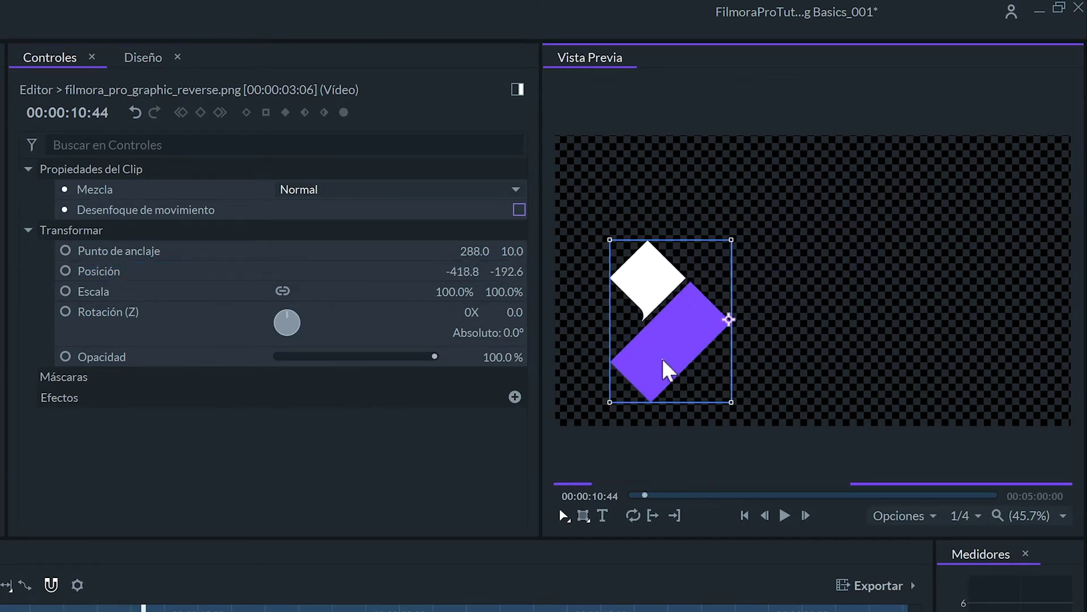
pyautogui.moveTo(772, 327); pyautogui.dragTo(987, 320)
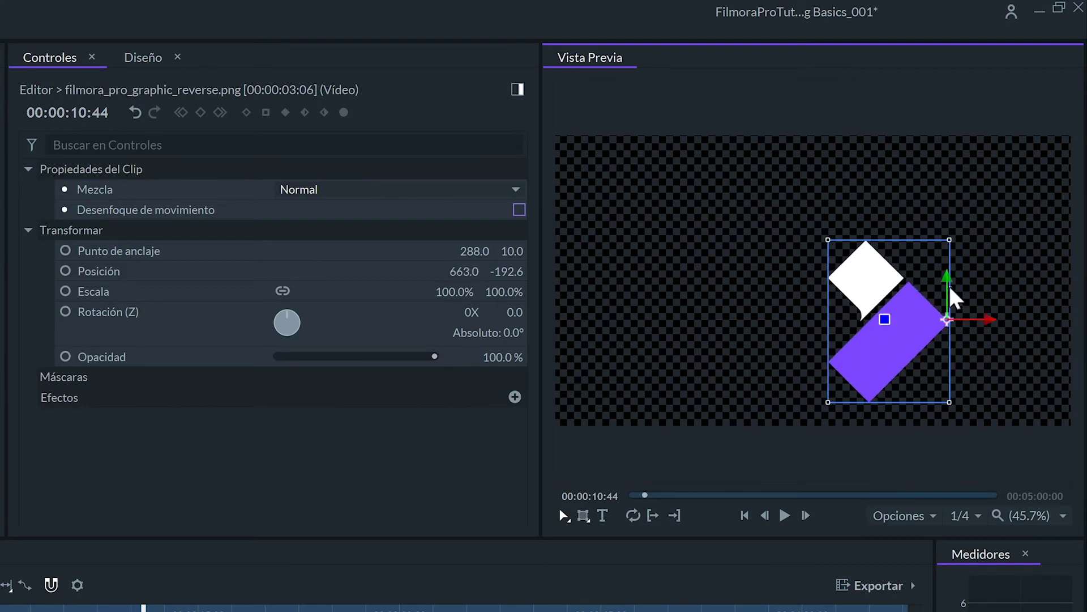
pyautogui.moveTo(946, 282); pyautogui.dragTo(927, 227)
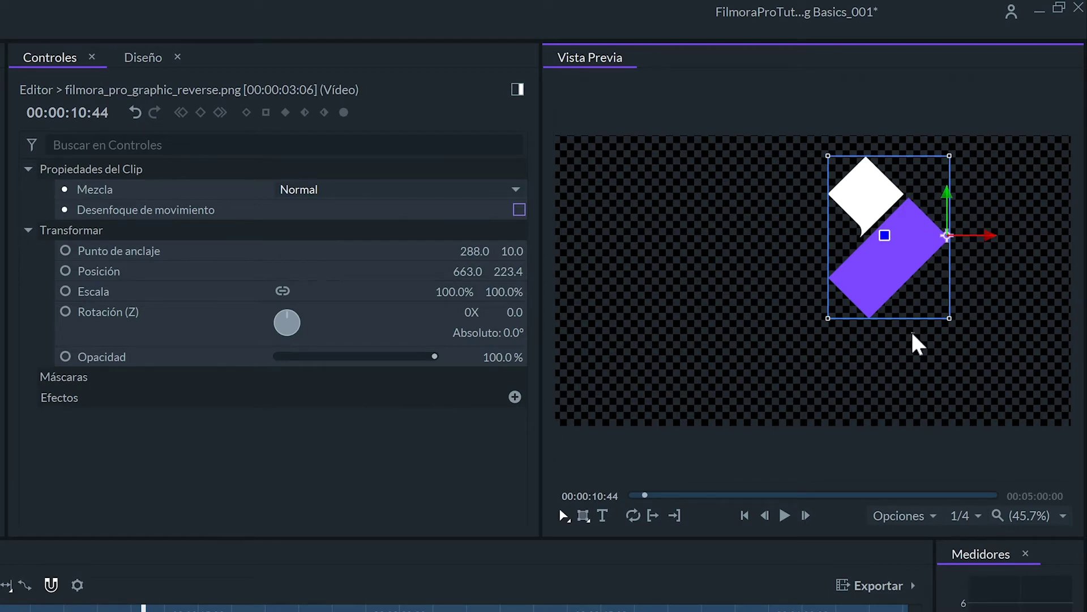
# Enable keyframing for the graphic's position and disable it again
pyautogui.click(66, 271)
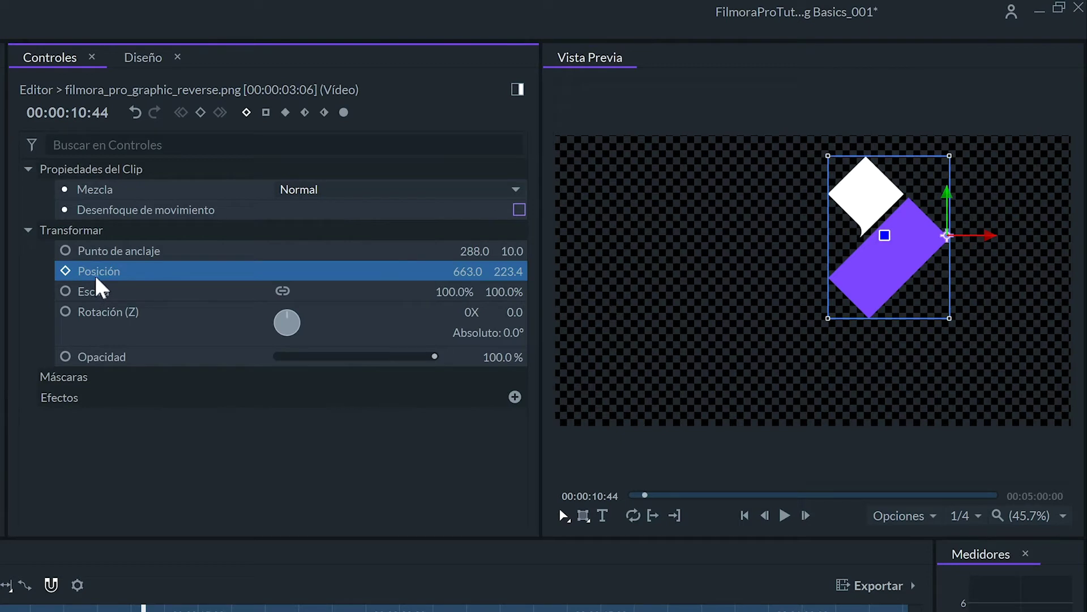
pyautogui.click(65, 271)
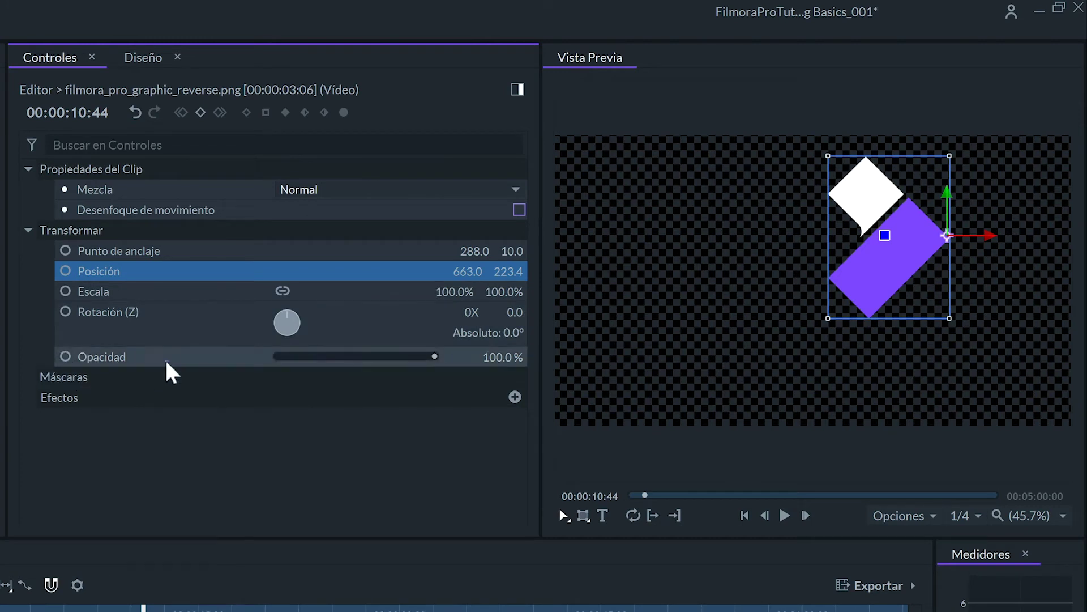
# Unlink the graphic's horizontal and vertical scale and resize it to 75.3% in both directions
pyautogui.click(125, 290)
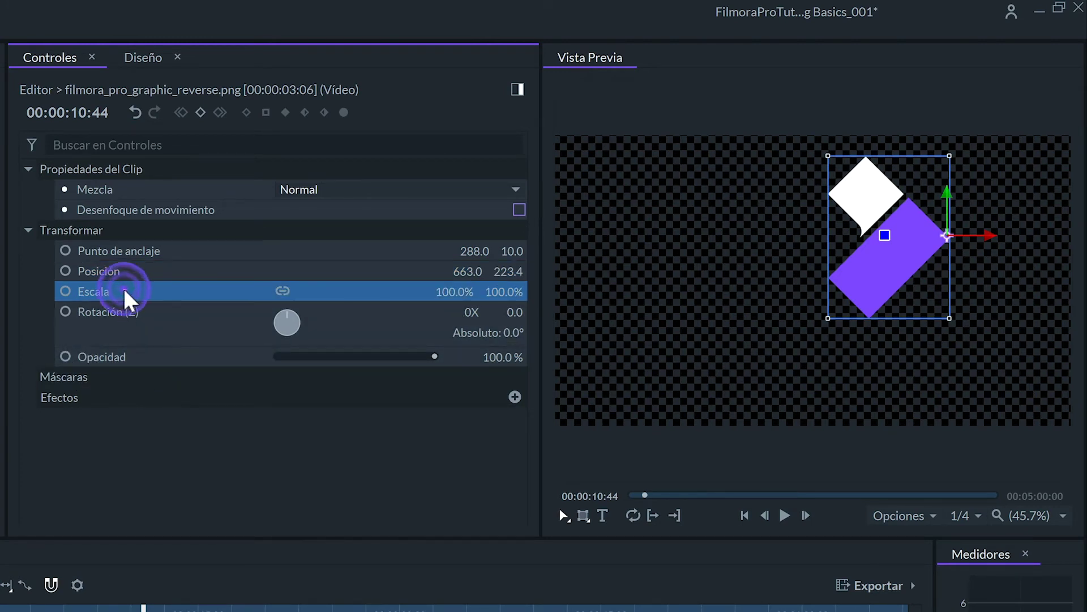
pyautogui.moveTo(446, 291); pyautogui.dragTo(411, 282)
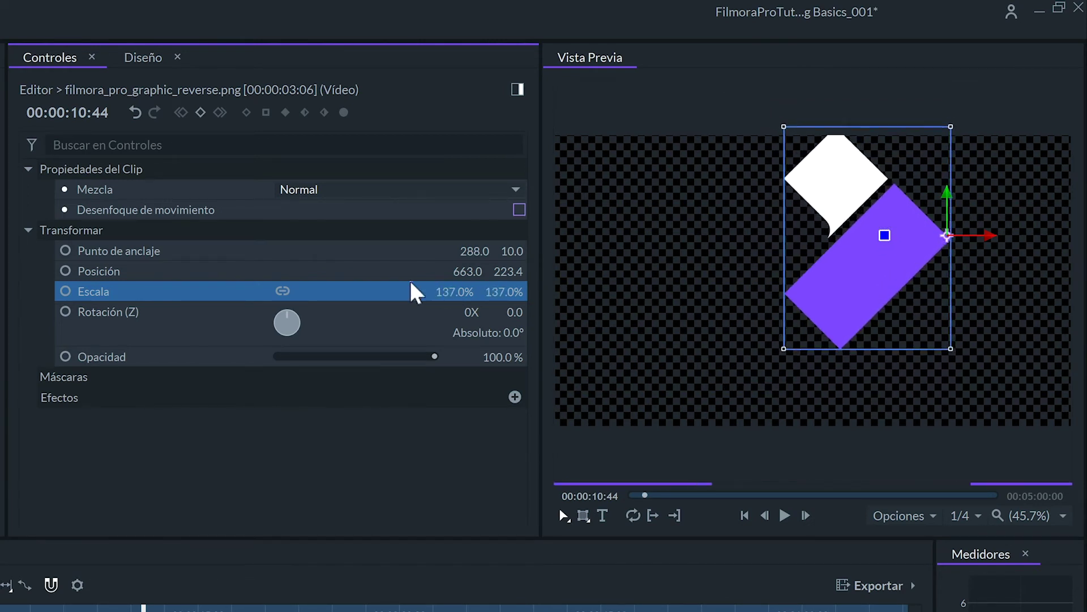
pyautogui.click(283, 291)
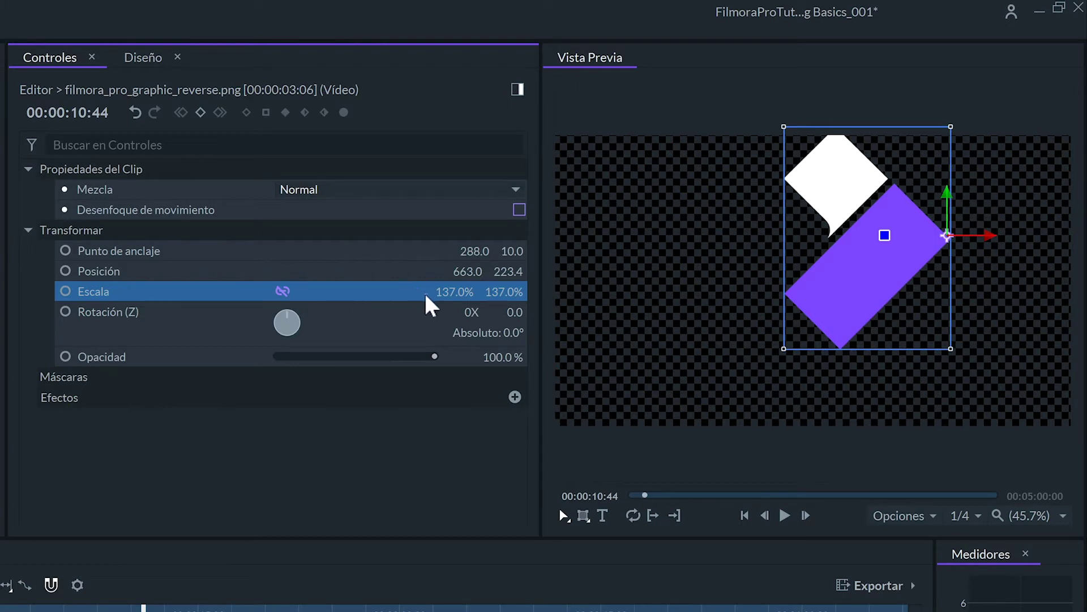
pyautogui.moveTo(454, 291); pyautogui.dragTo(554, 292)
pyautogui.moveTo(704, 349); pyautogui.dragTo(781, 277)
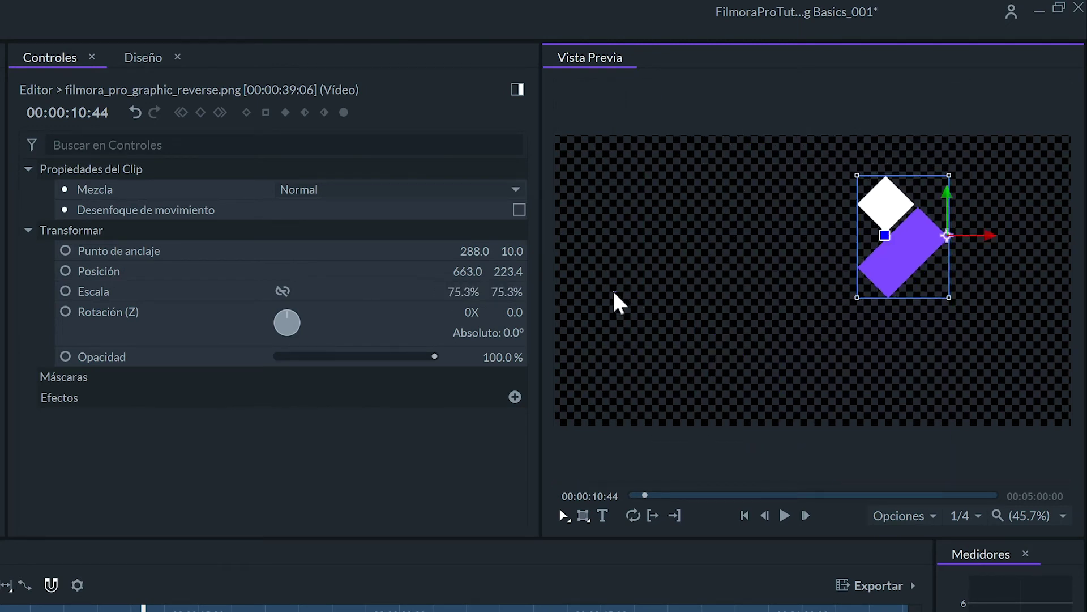
# Rotate the graphic around its anchor point to about -39.5° and leave its opacity at 100%
pyautogui.click(155, 325)
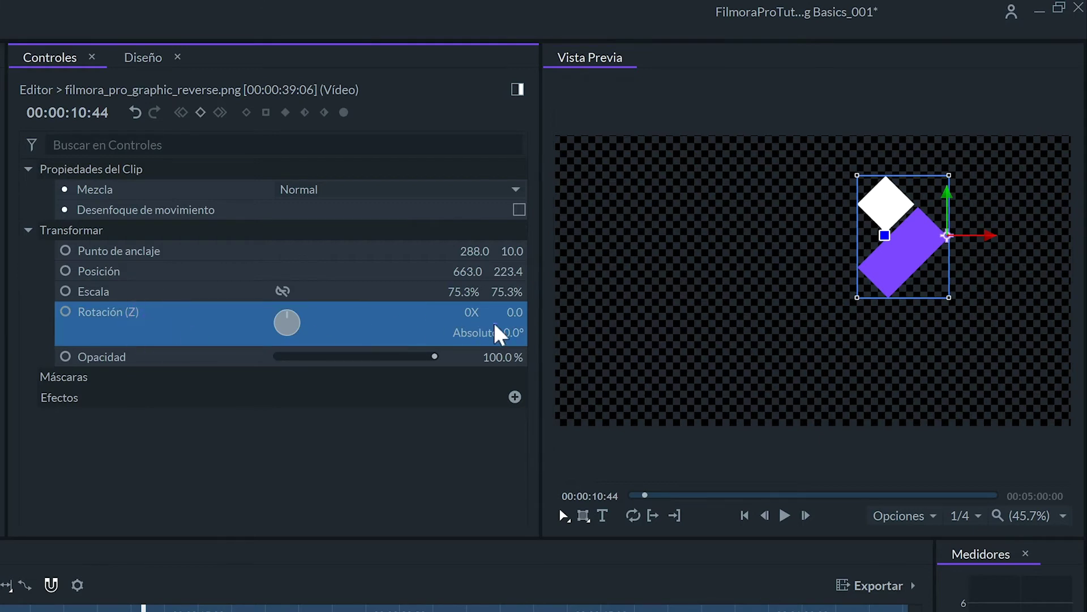
pyautogui.click(518, 313)
pyautogui.click(410, 312)
pyautogui.moveTo(515, 314)
pyautogui.mouseDown()
pyautogui.moveTo(463, 313)
pyautogui.moveTo(508, 315)
pyautogui.mouseUp()
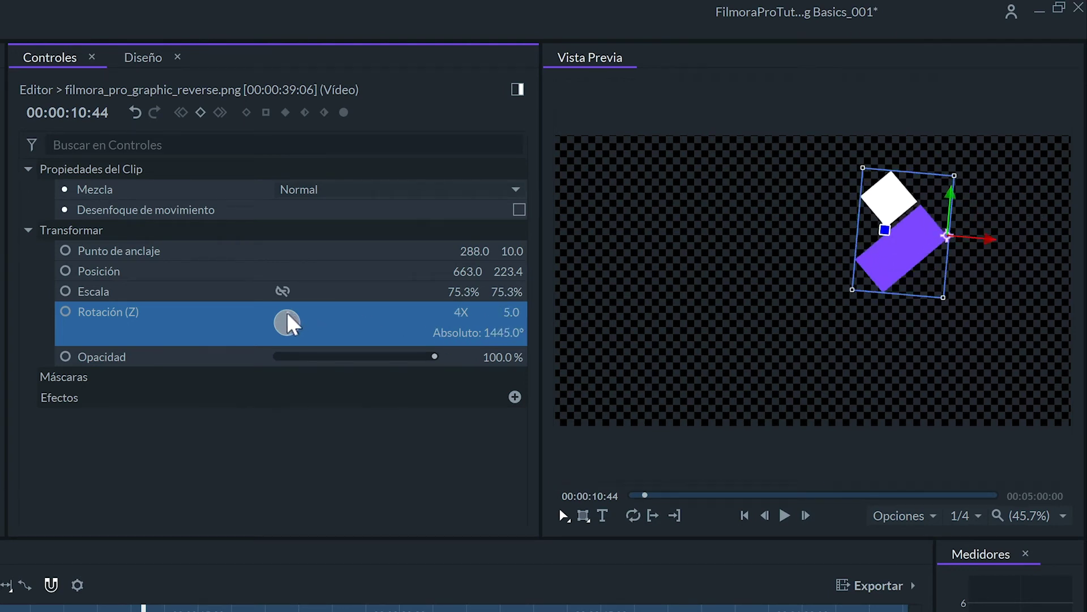
pyautogui.moveTo(288, 313)
pyautogui.mouseDown()
pyautogui.moveTo(308, 313)
pyautogui.moveTo(287, 312)
pyautogui.mouseUp()
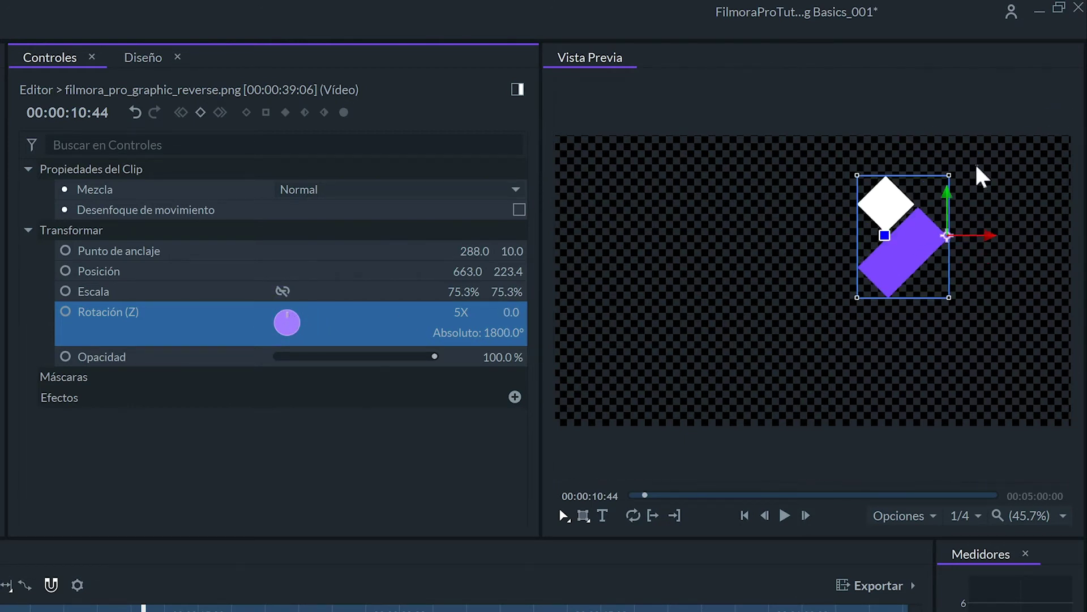
pyautogui.moveTo(882, 234); pyautogui.dragTo(856, 289)
pyautogui.moveTo(432, 358)
pyautogui.mouseDown()
pyautogui.moveTo(284, 363)
pyautogui.moveTo(442, 356)
pyautogui.moveTo(243, 354)
pyautogui.moveTo(452, 357)
pyautogui.mouseUp()
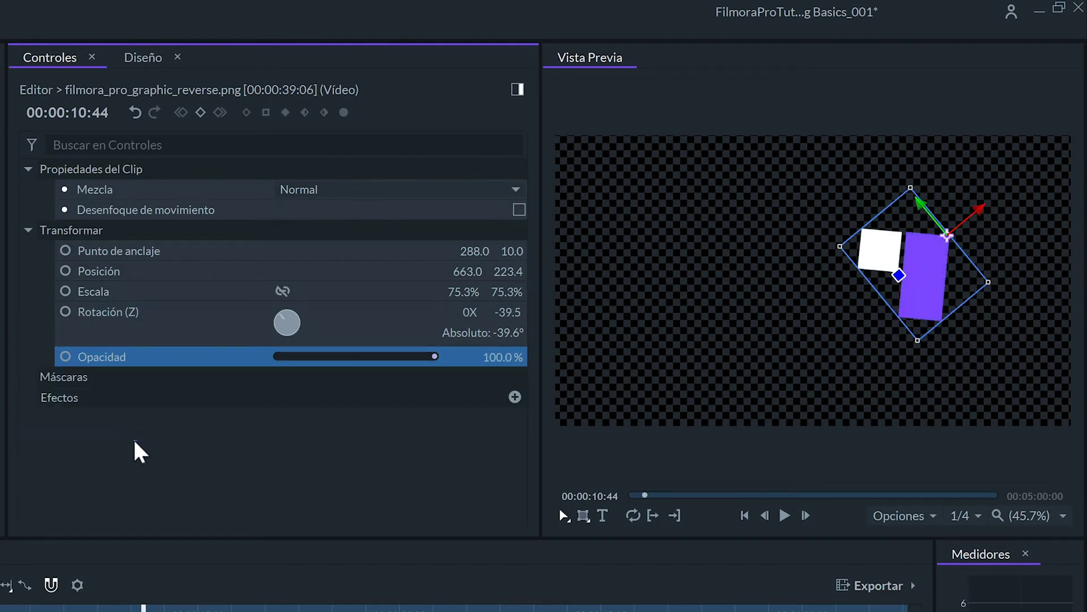
# Deselect the graphic, reselect it in the preview and move it to position 286.3, 149.0
pyautogui.click(150, 479)
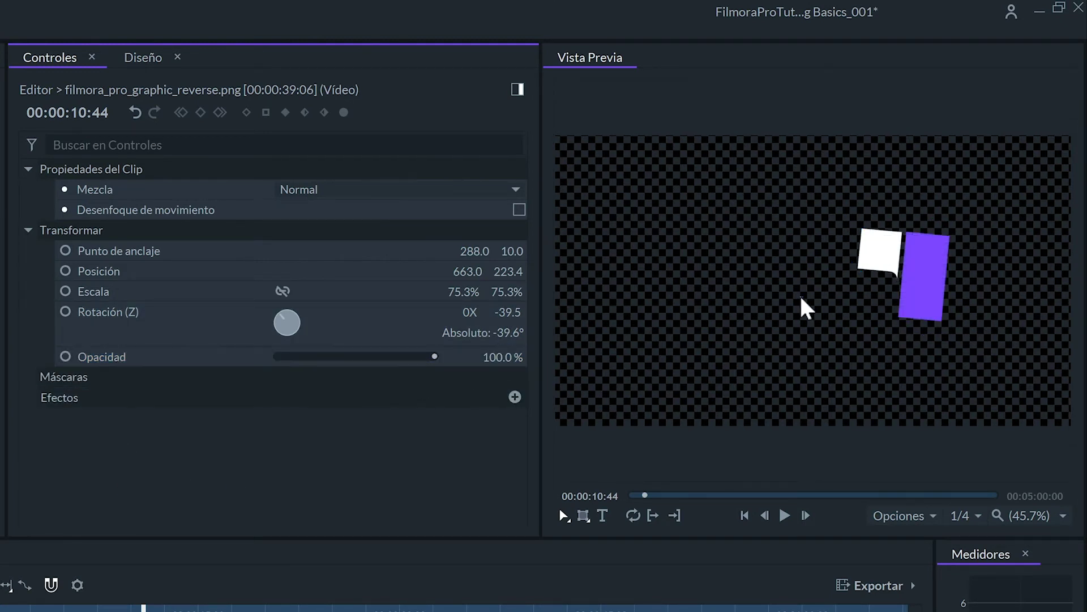
pyautogui.moveTo(928, 275); pyautogui.dragTo(850, 290)
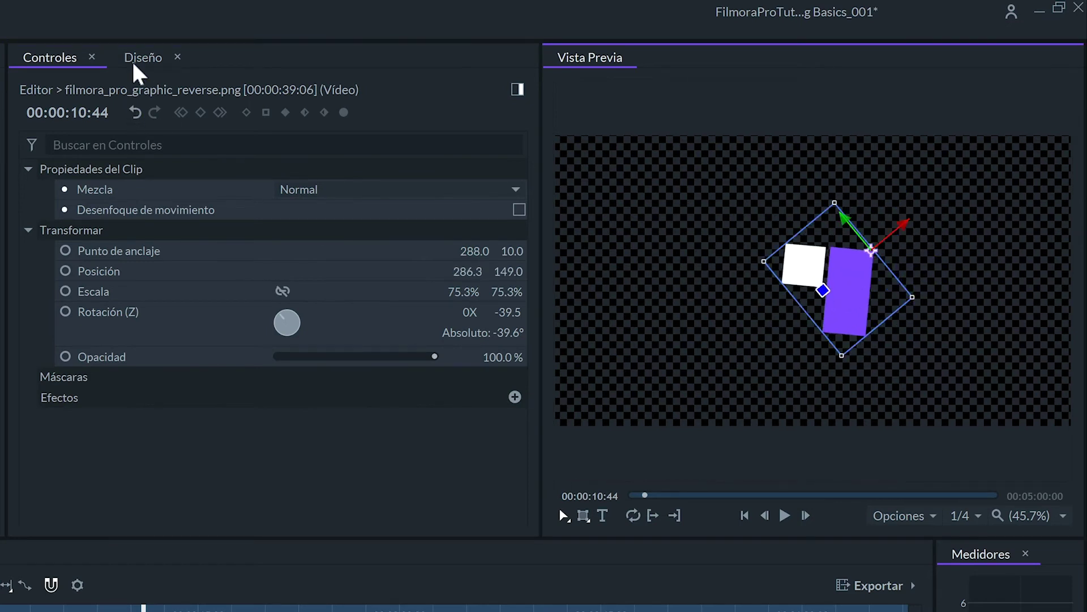
# Open the layout controls, flip the graphic horizontally and back, and flip it vertically and back
pyautogui.click(134, 58)
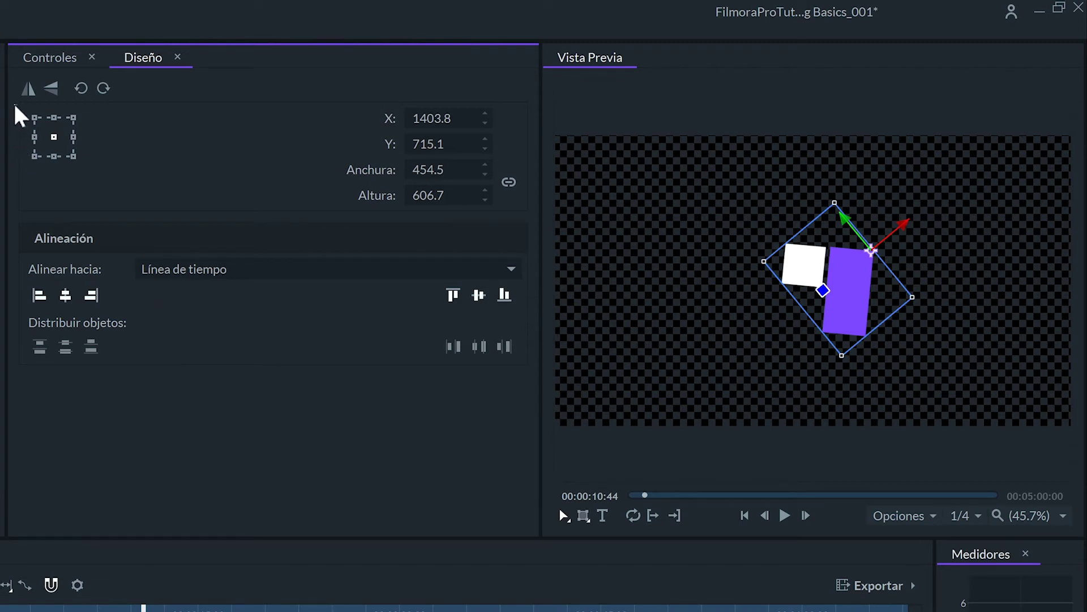
pyautogui.click(29, 91)
pyautogui.click(29, 90)
pyautogui.click(54, 93)
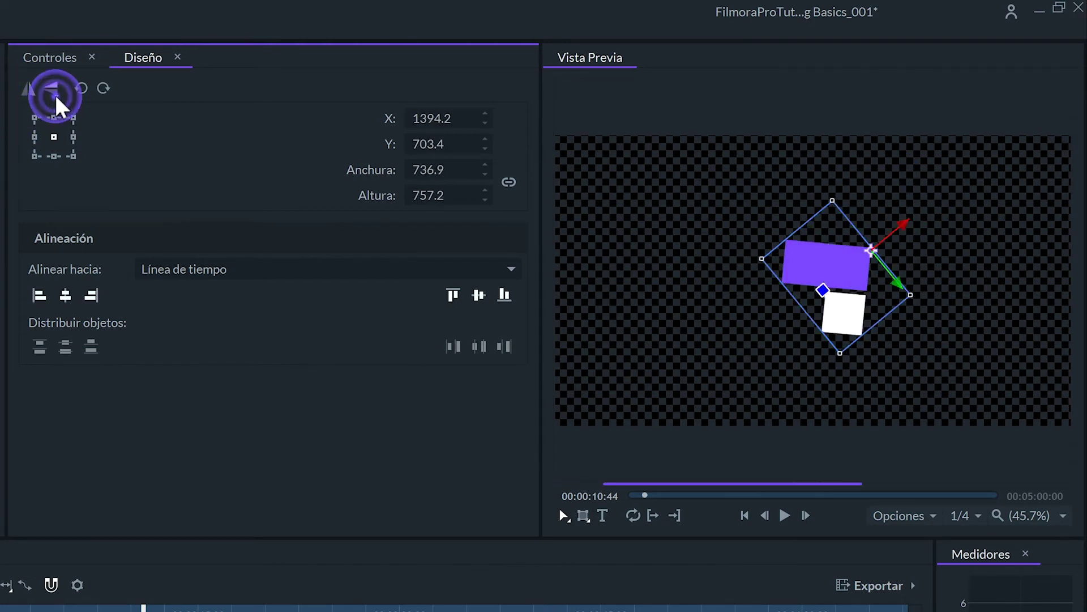
pyautogui.click(54, 93)
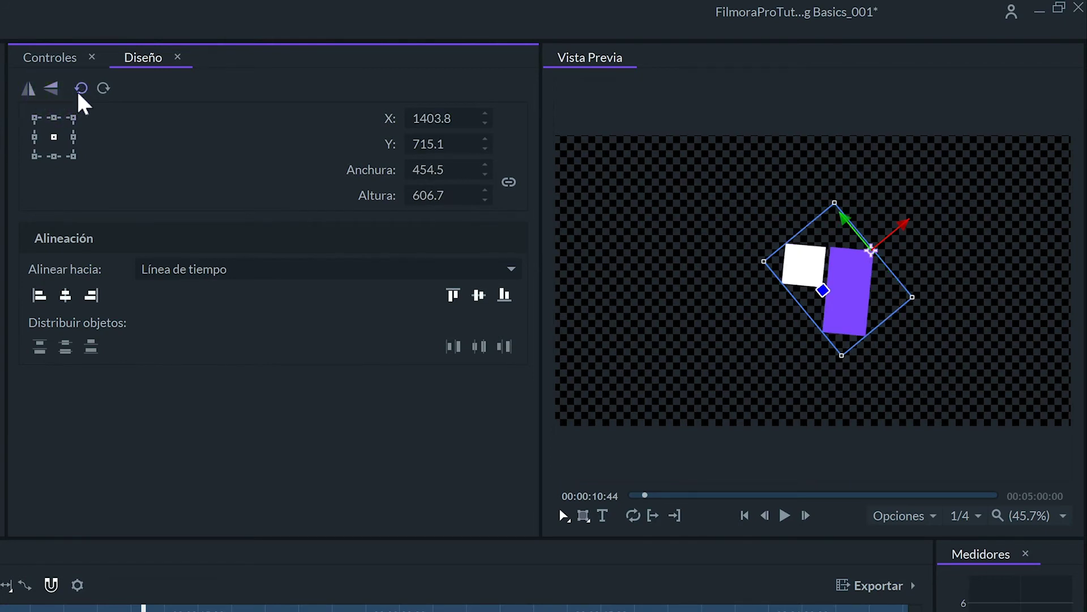
# Rotate the graphic counterclockwise in three 90° turns and return it with three clockwise turns
pyautogui.click(81, 88)
pyautogui.click(81, 87)
pyautogui.click(81, 88)
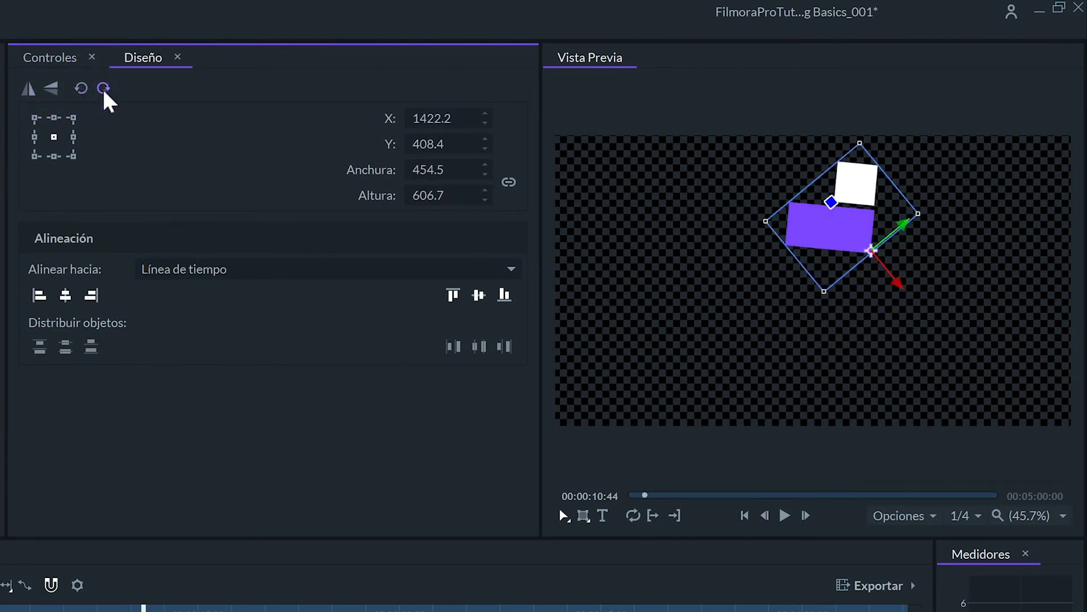
pyautogui.click(103, 89)
pyautogui.click(103, 89)
pyautogui.click(103, 89)
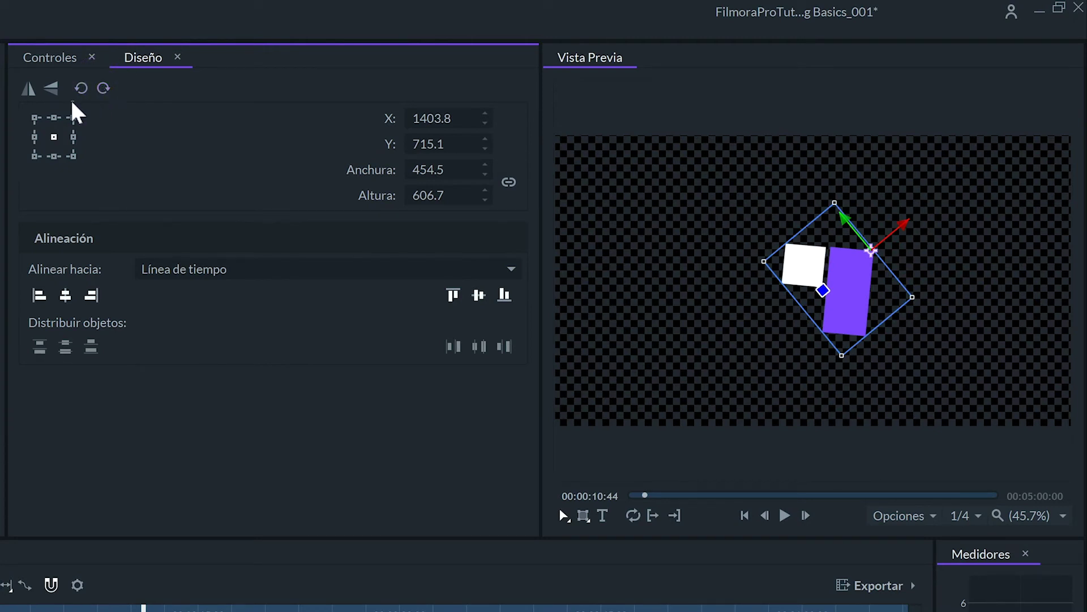
# Try different layout reference points, settle on the lower-left corner, and enlarge the graphic proportionally to 580.3 wide by 774.7 high
pyautogui.click(34, 117)
pyautogui.click(54, 118)
pyautogui.click(71, 118)
pyautogui.click(74, 136)
pyautogui.click(54, 137)
pyautogui.click(34, 155)
pyautogui.click(69, 155)
pyautogui.click(32, 156)
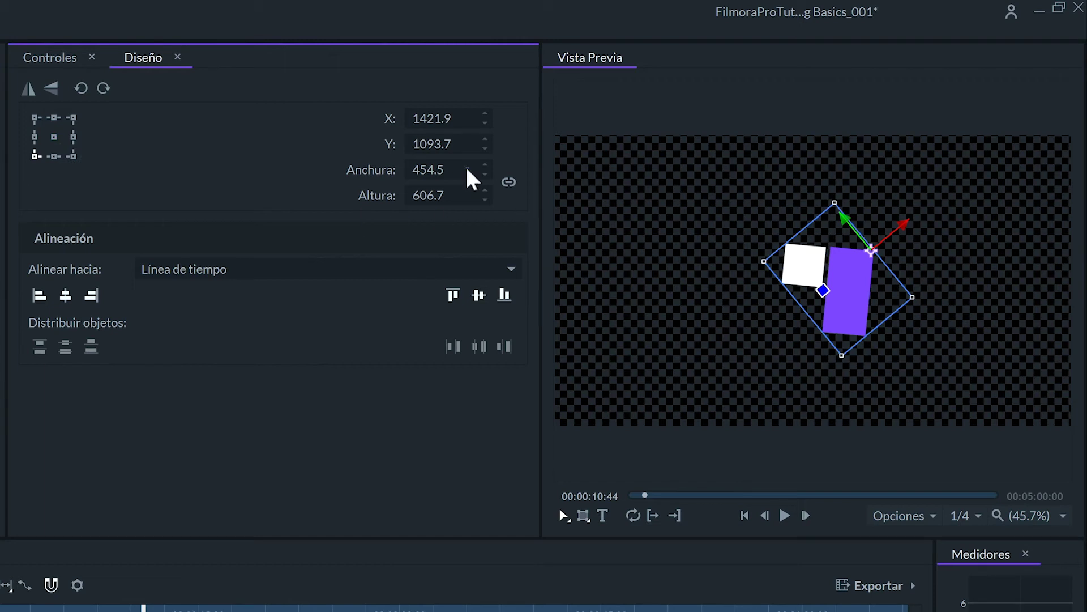
pyautogui.moveTo(453, 195); pyautogui.dragTo(453, 196)
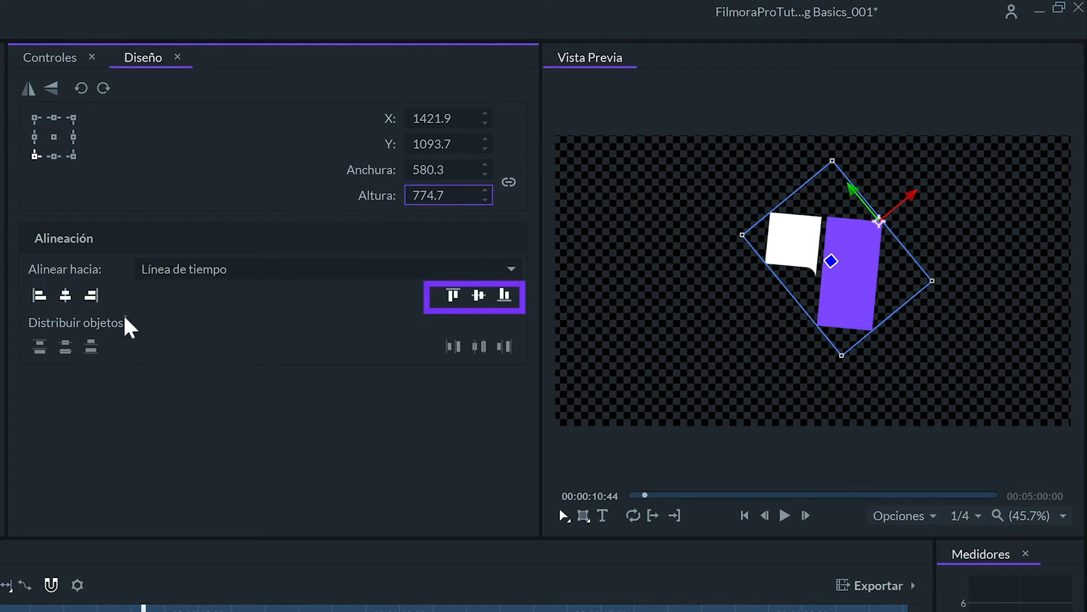
# Align the graphic to the timeline horizontally at the centre, left and right, and vertically at the centre, top and bottom
pyautogui.click(64, 295)
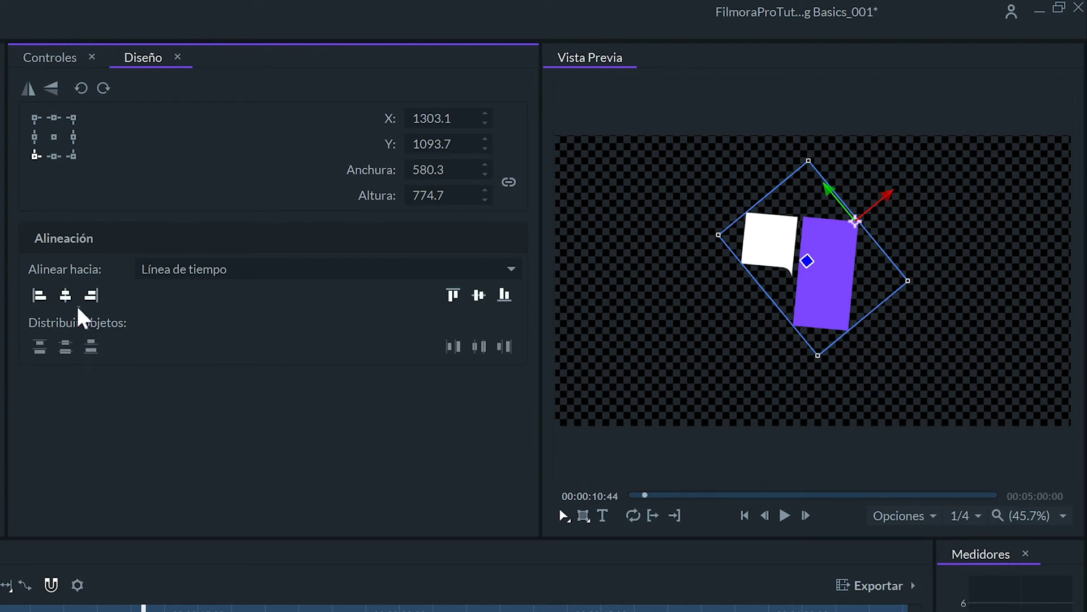
pyautogui.click(39, 296)
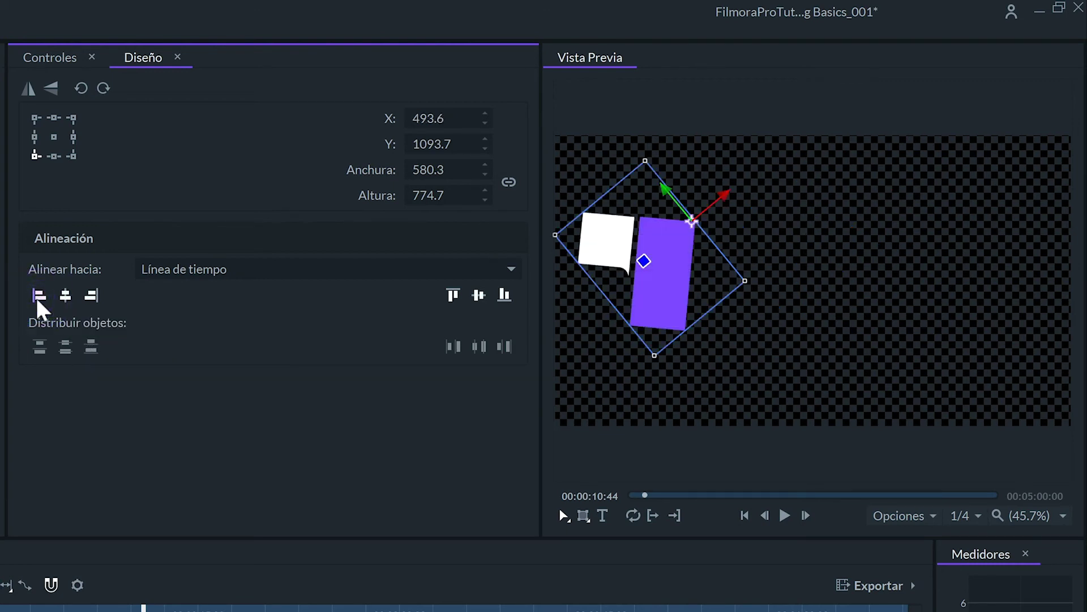
pyautogui.click(91, 299)
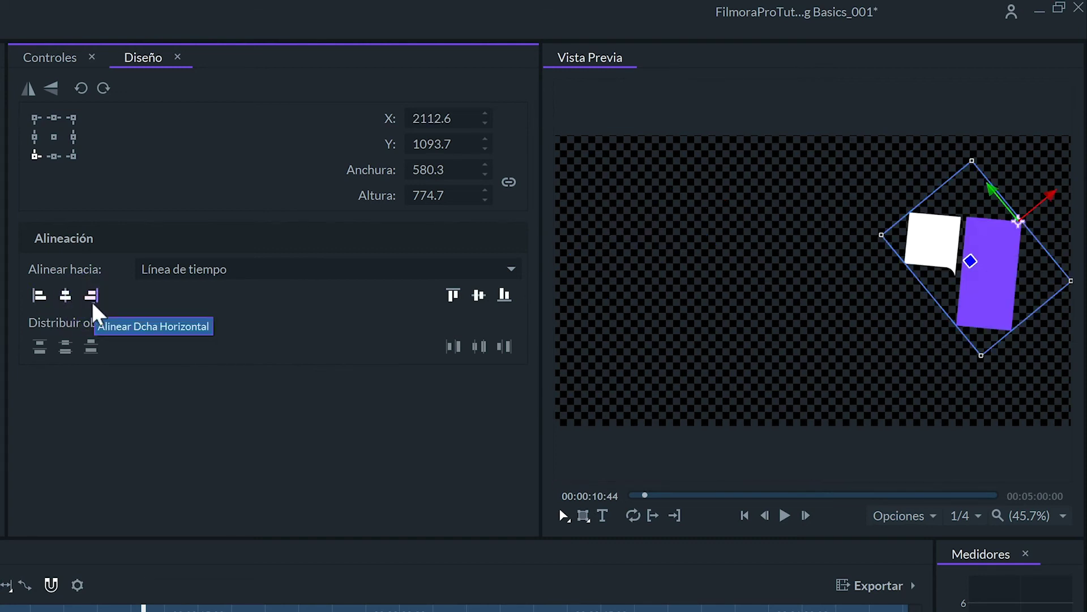
pyautogui.click(481, 293)
pyautogui.click(458, 293)
pyautogui.click(504, 293)
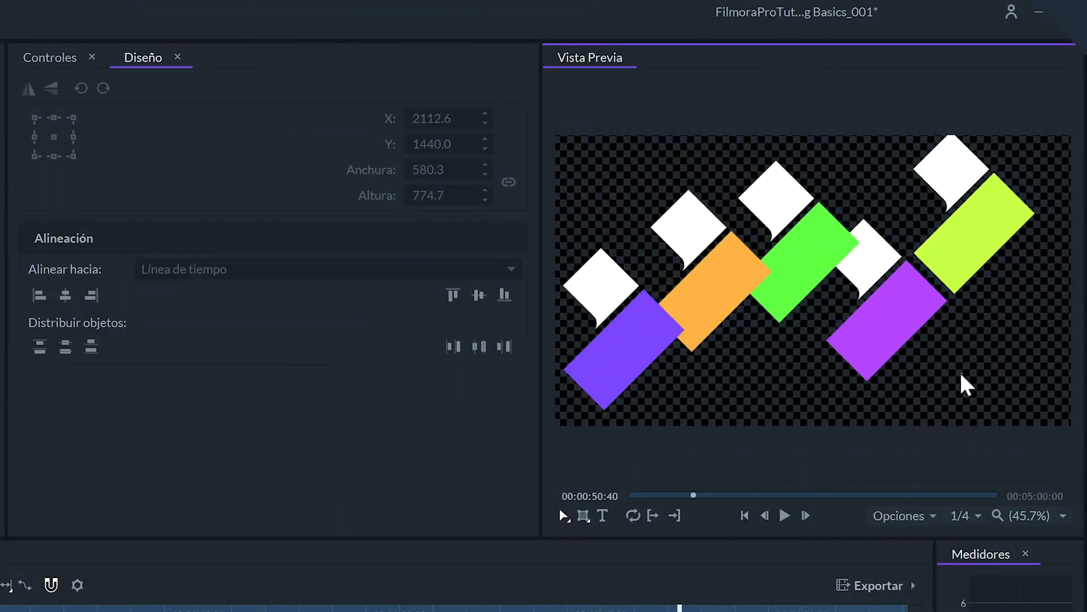
# Select all five coloured graphics in the preview and set the alignment reference to Selección
pyautogui.moveTo(952, 382); pyautogui.dragTo(586, 194)
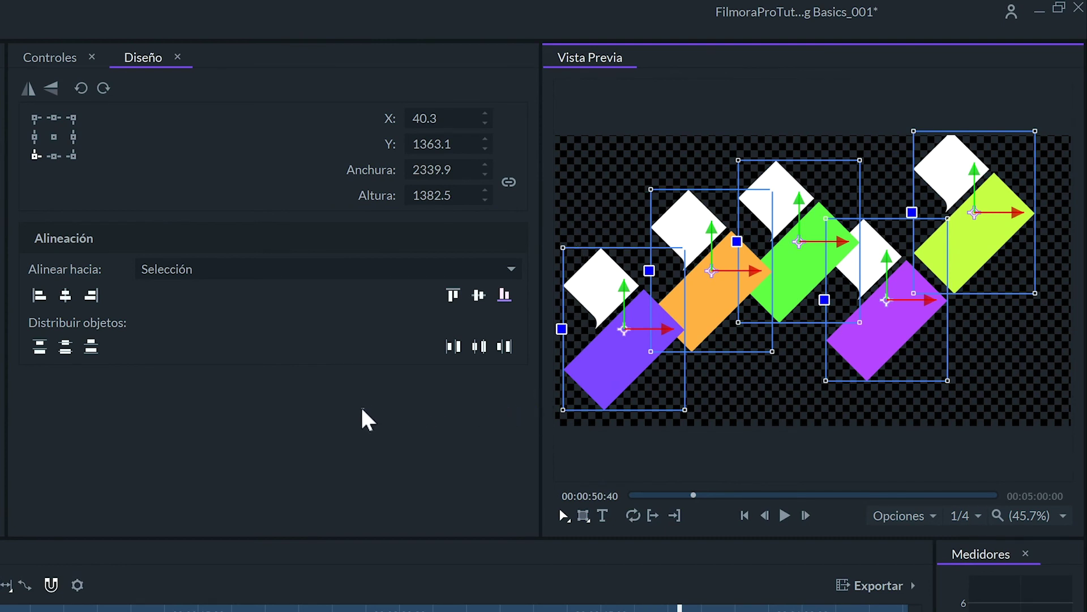
pyautogui.click(169, 267)
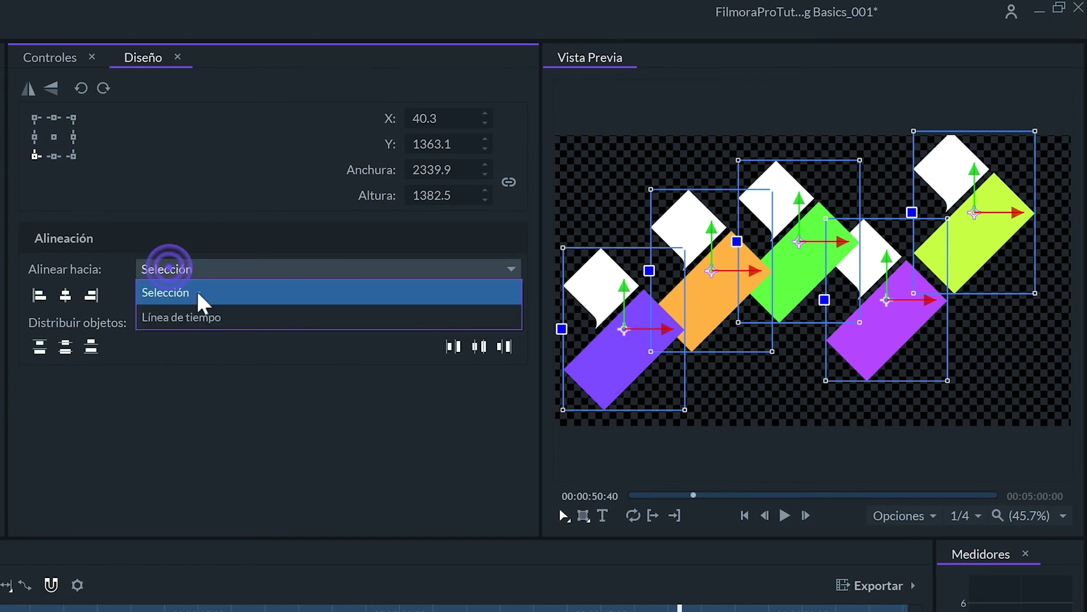
pyautogui.click(196, 289)
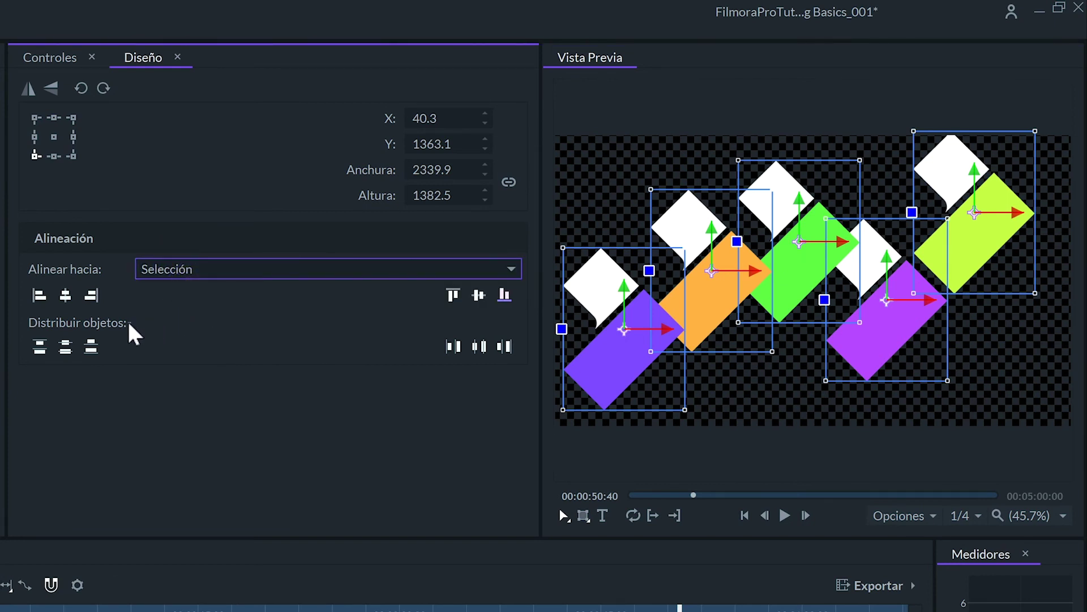
# Right-align the selected graphics, undo that alignment, and align them by their horizontal centres
pyautogui.click(92, 295)
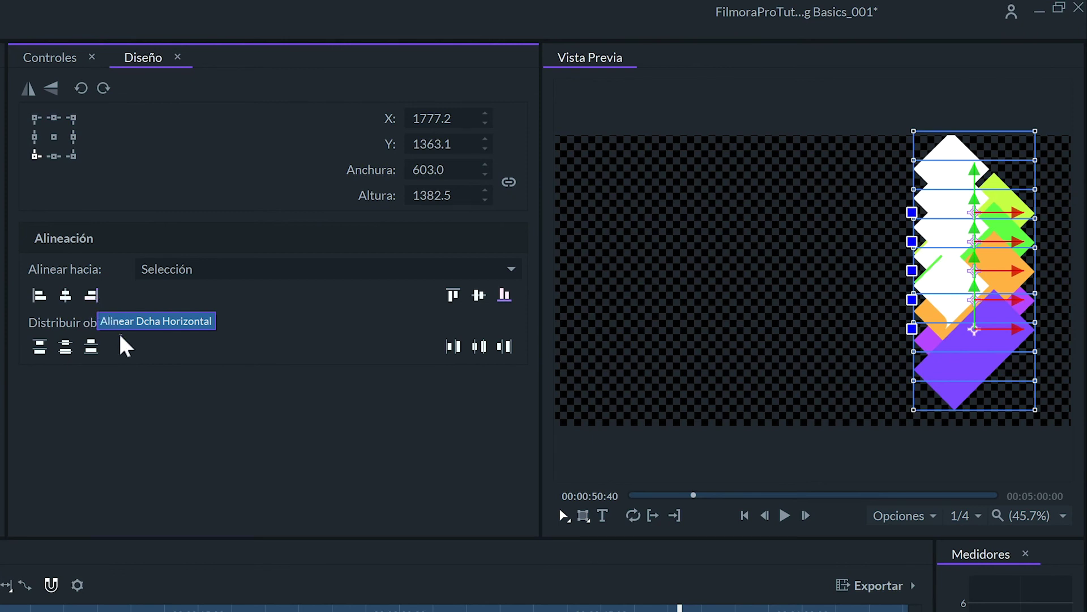
pyautogui.hotkey('ctrl', 'z')
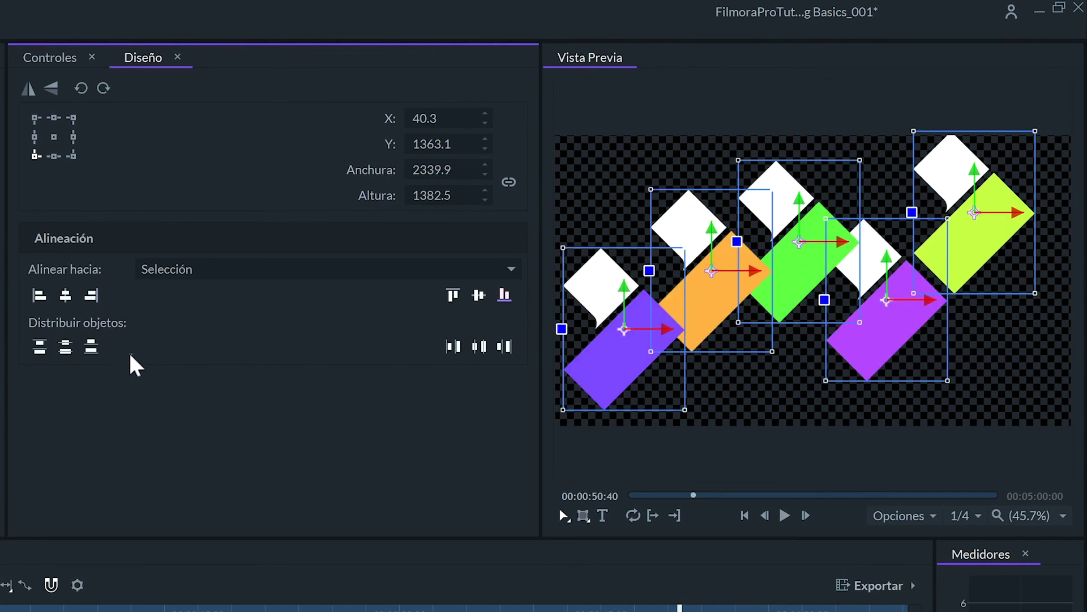
pyautogui.click(65, 300)
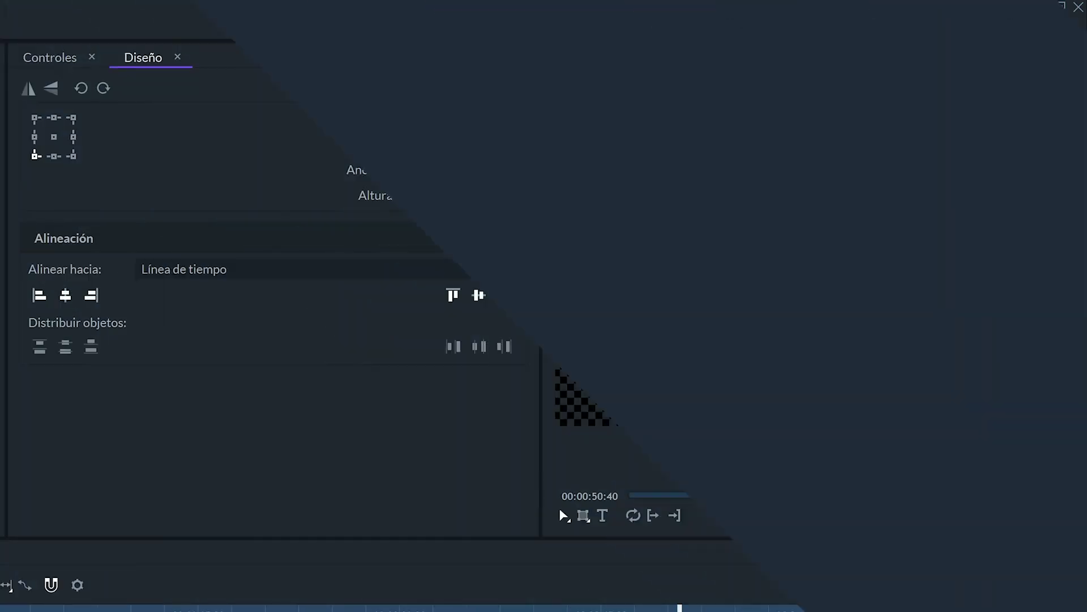
# Move the blue-violet graphic to the lower-left area of the frame and the lime graphic to the upper-right area
pyautogui.moveTo(633, 386); pyautogui.dragTo(594, 380)
pyautogui.moveTo(835, 308); pyautogui.dragTo(1059, 230)
# Select all five graphics, distribute them evenly by their centres horizontally and vertically, and deselect them
pyautogui.moveTo(1028, 372); pyautogui.dragTo(532, 222)
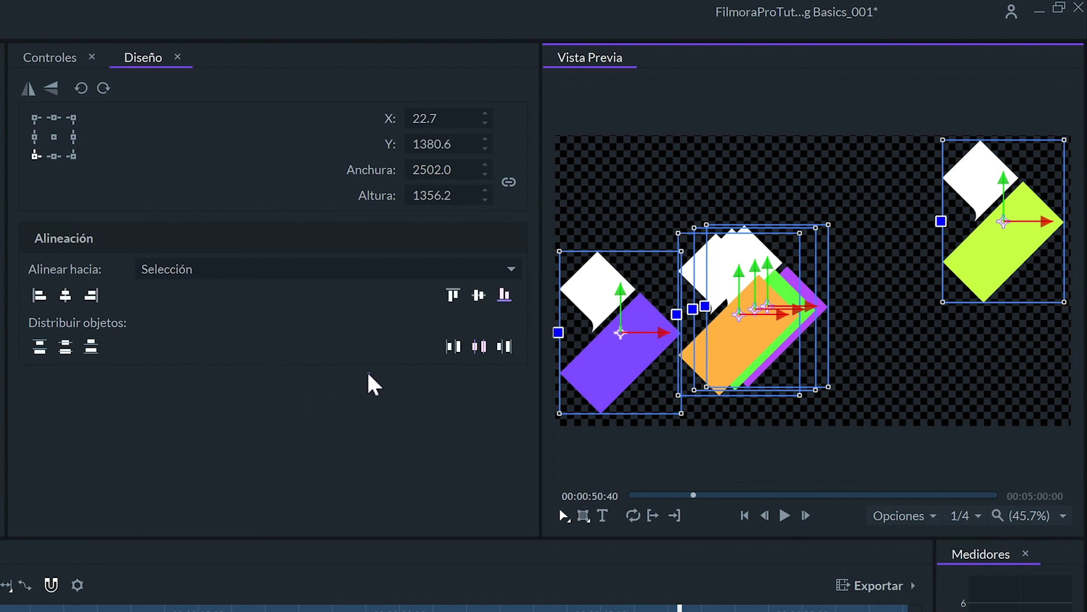
pyautogui.click(479, 346)
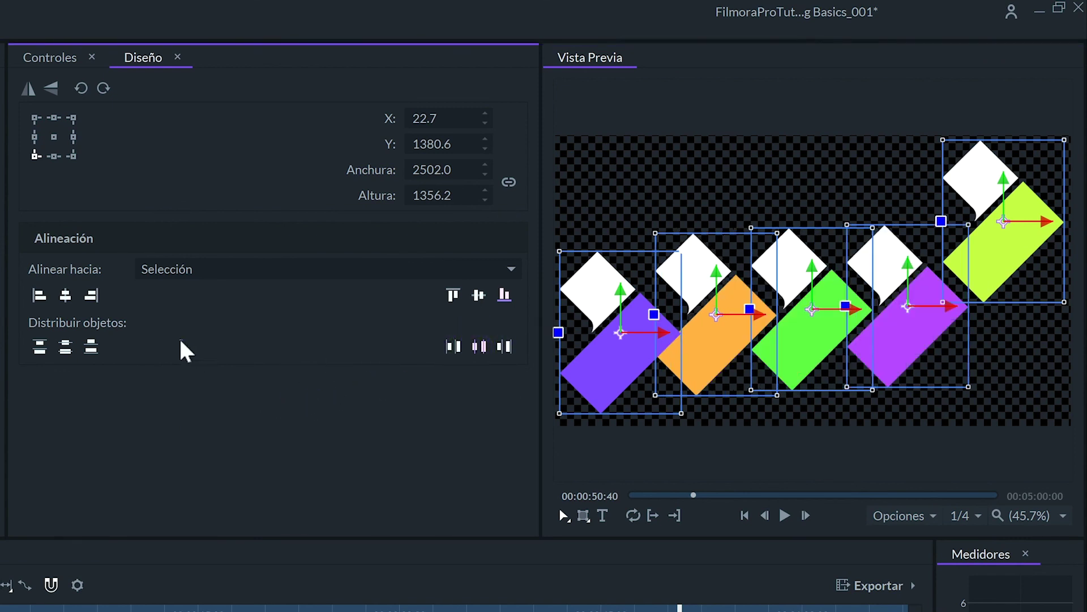
pyautogui.click(66, 347)
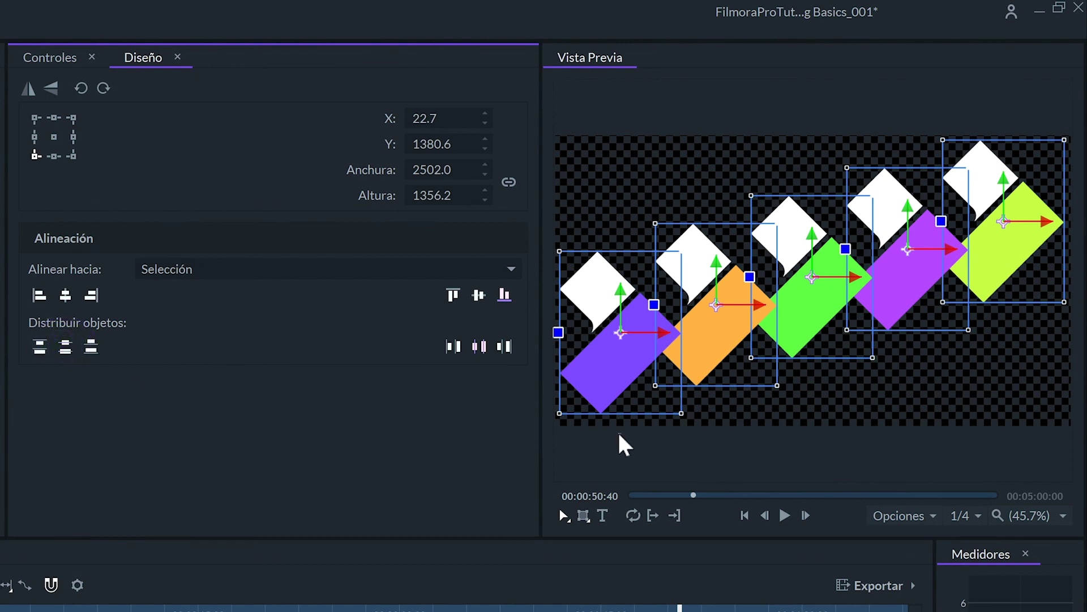
pyautogui.click(652, 442)
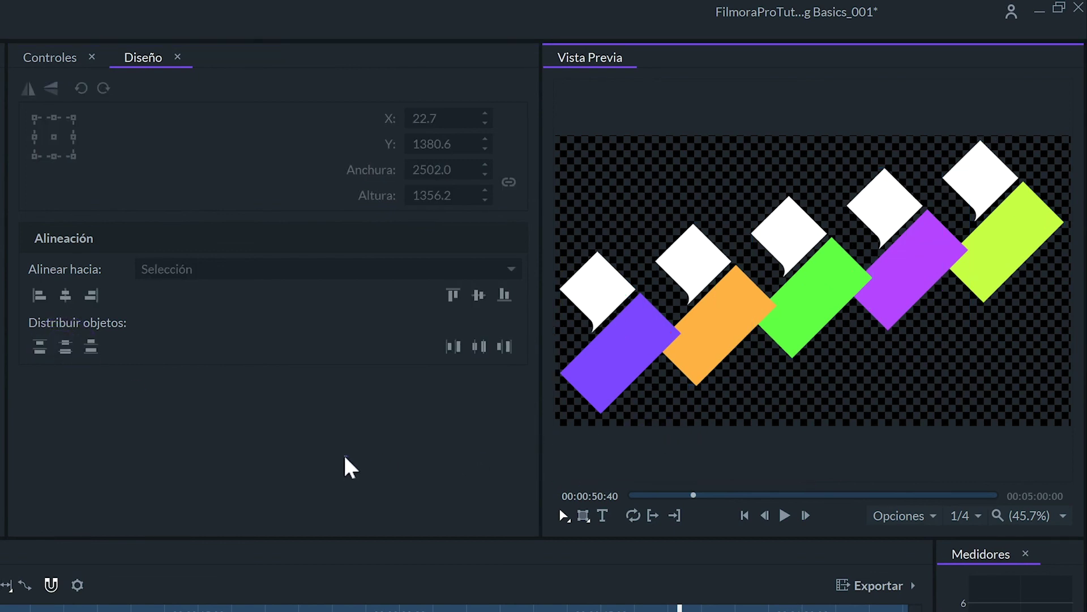